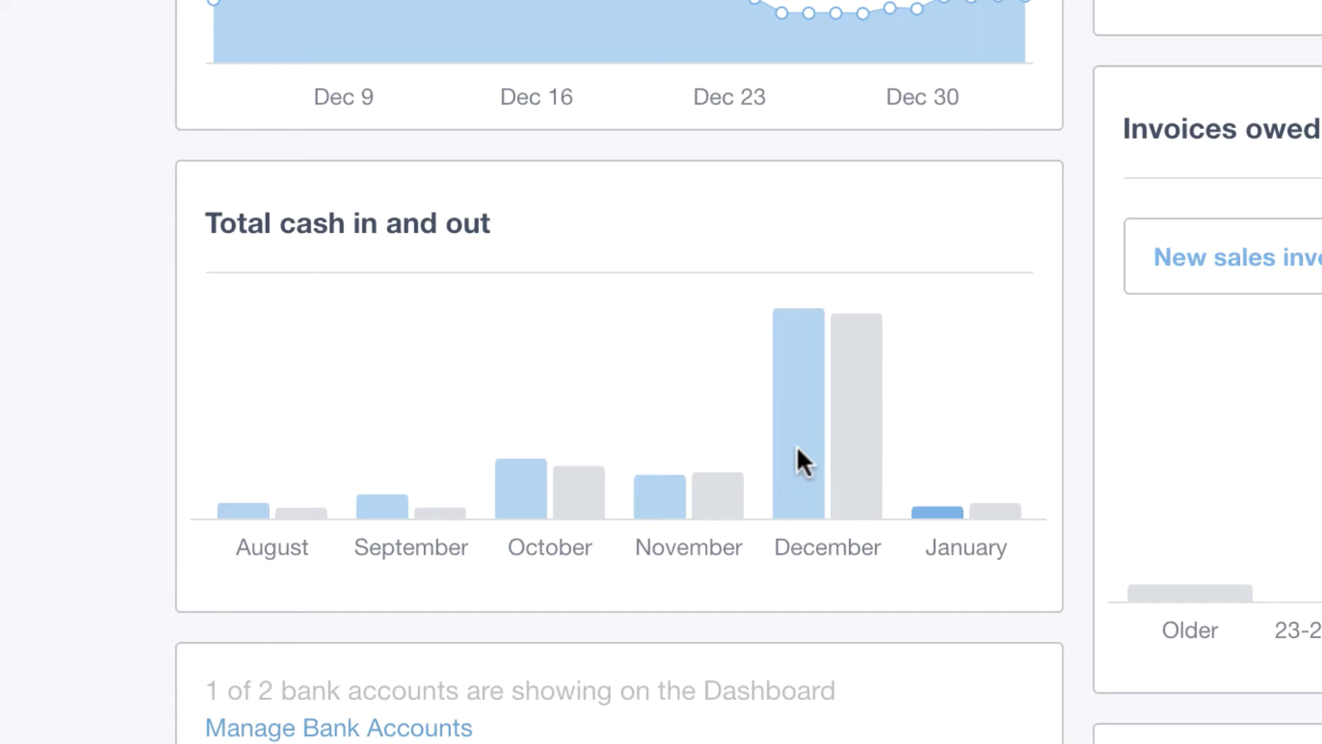
Examine the December cash in and out figures and the Sales account's monthly amount on the dashboard
mouse_move(796, 447)
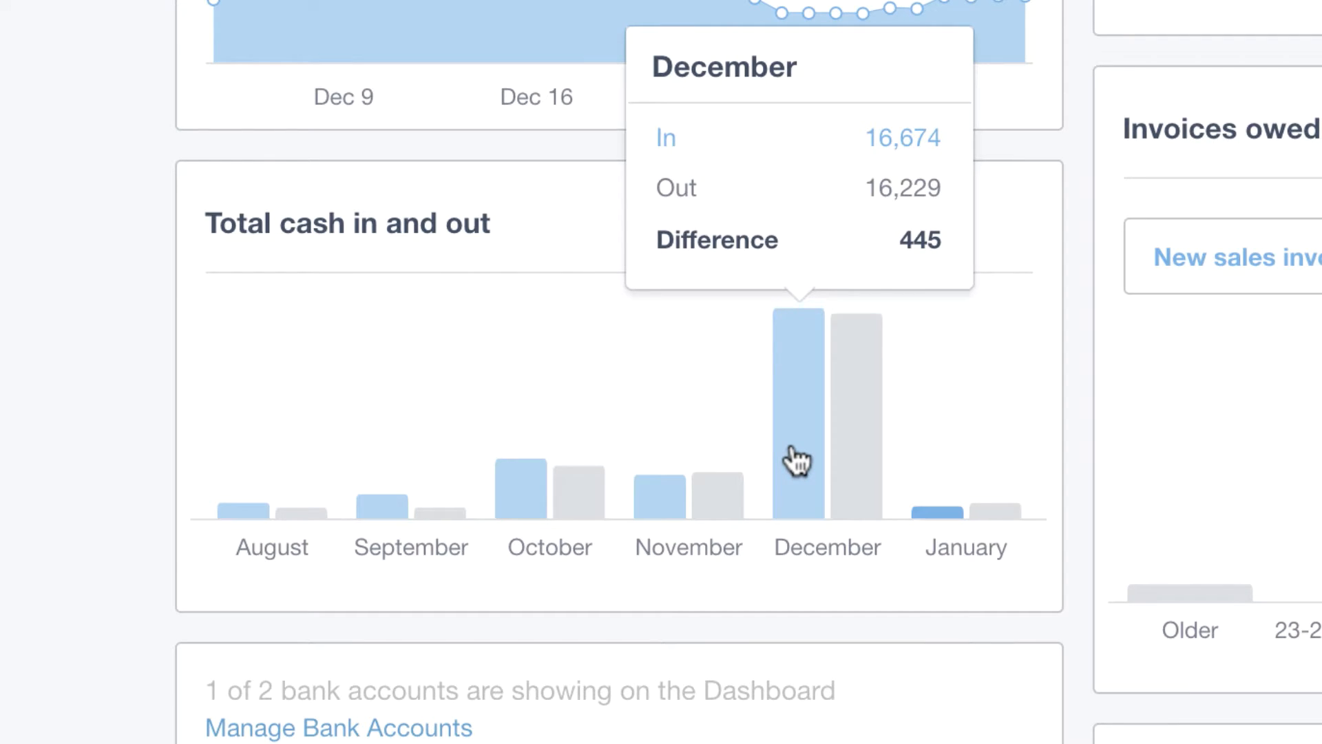
left_click(794, 449)
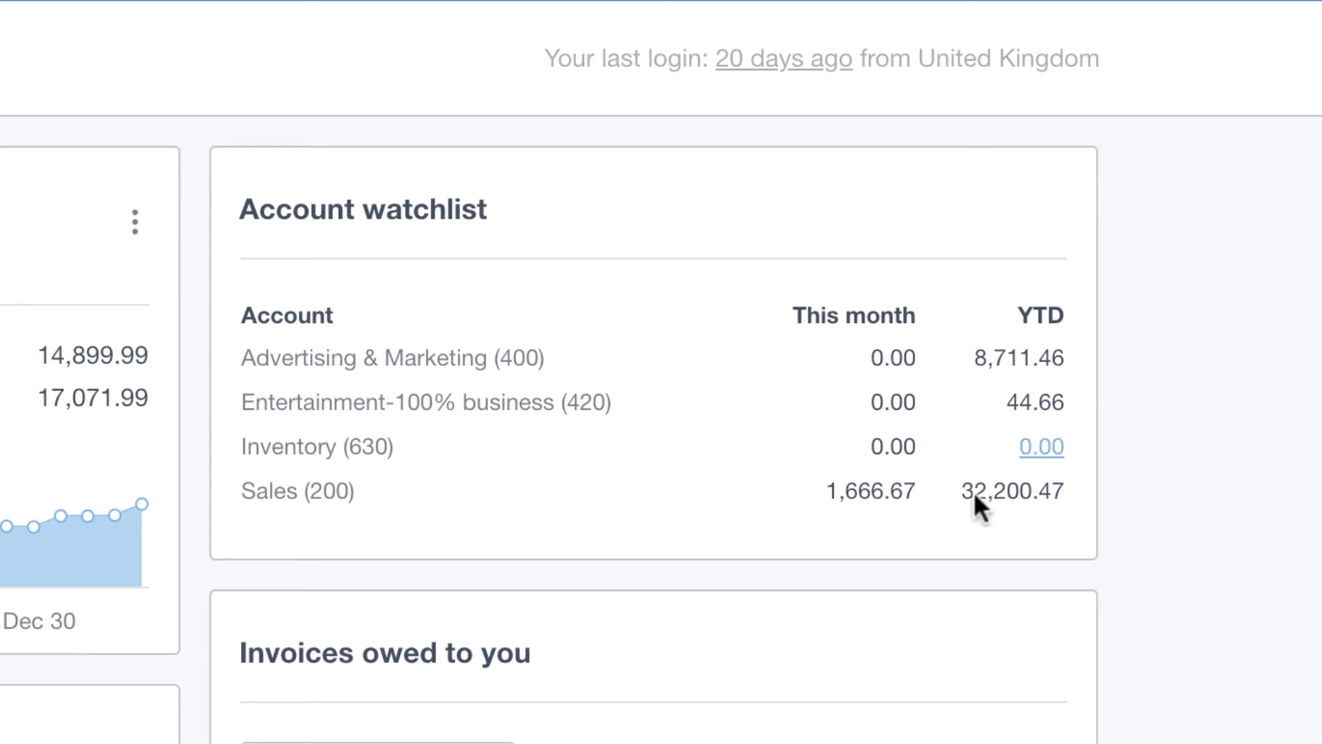
left_click(873, 493)
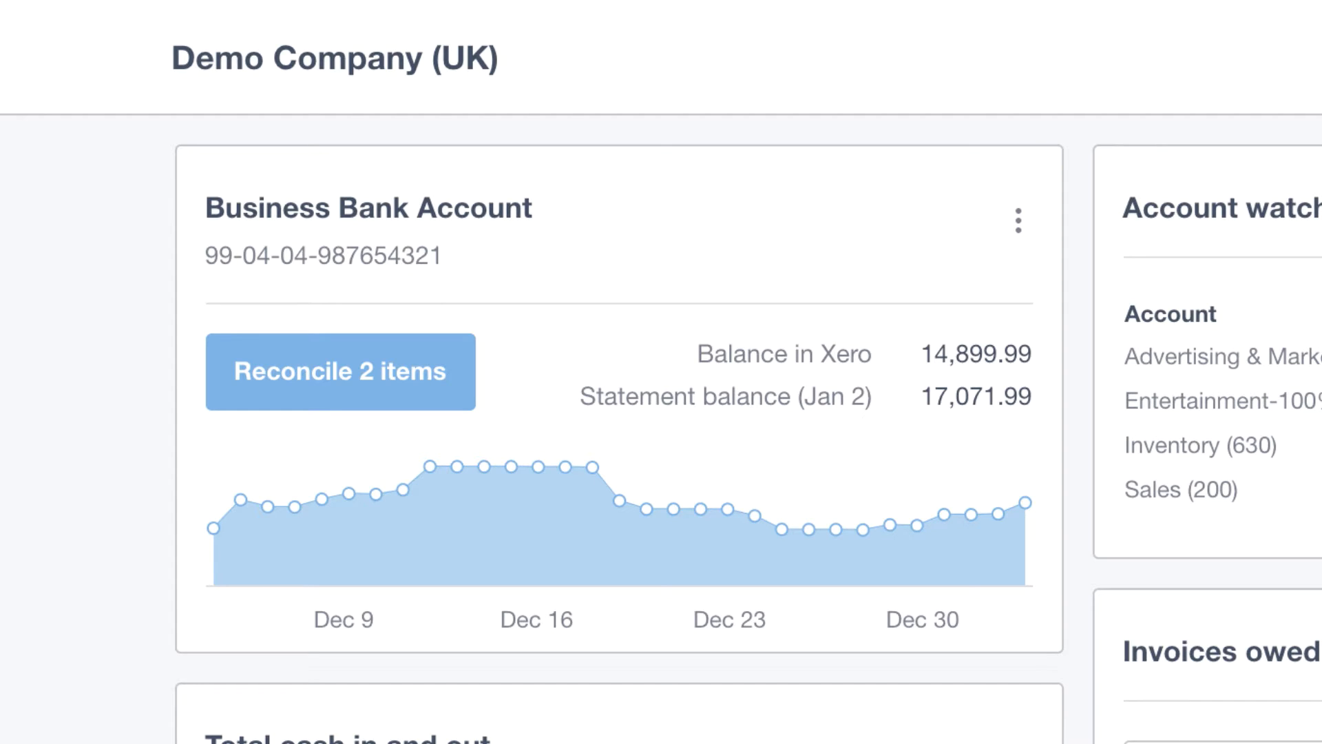
Open the bank reconciliation and reconcile the 24 Dec Ridgeway University line with its matched invoice INV-0035
left_click(310, 381)
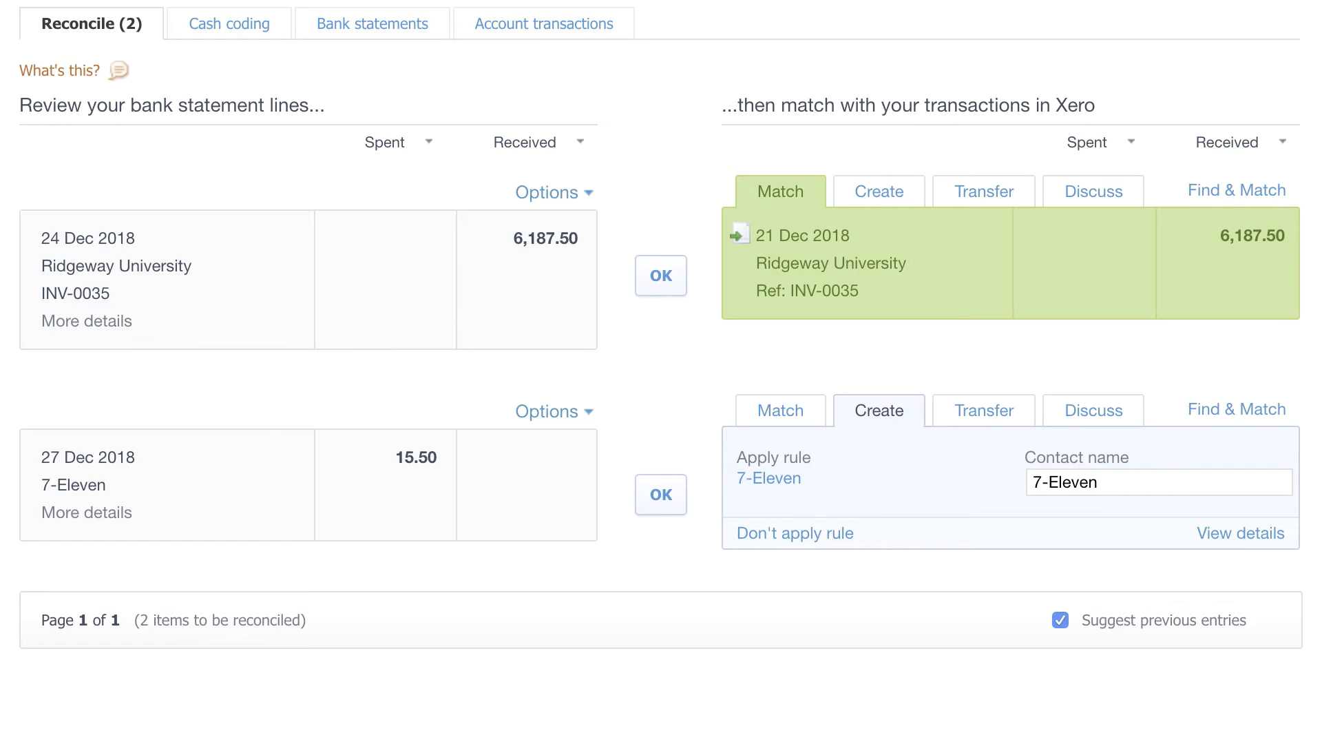
left_click(676, 288)
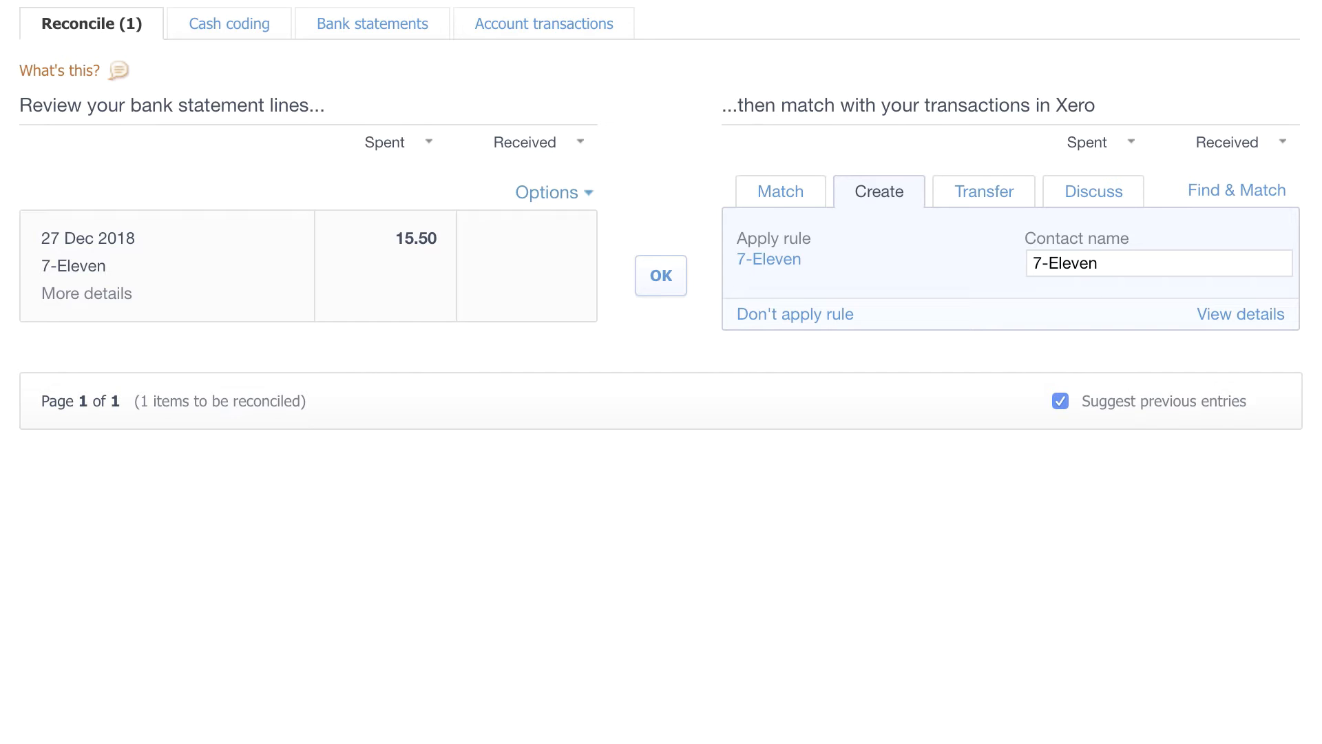
Inspect the 7-Eleven bank rule, then reconcile the 27 Dec 7-Eleven statement line using that rule
left_click(769, 260)
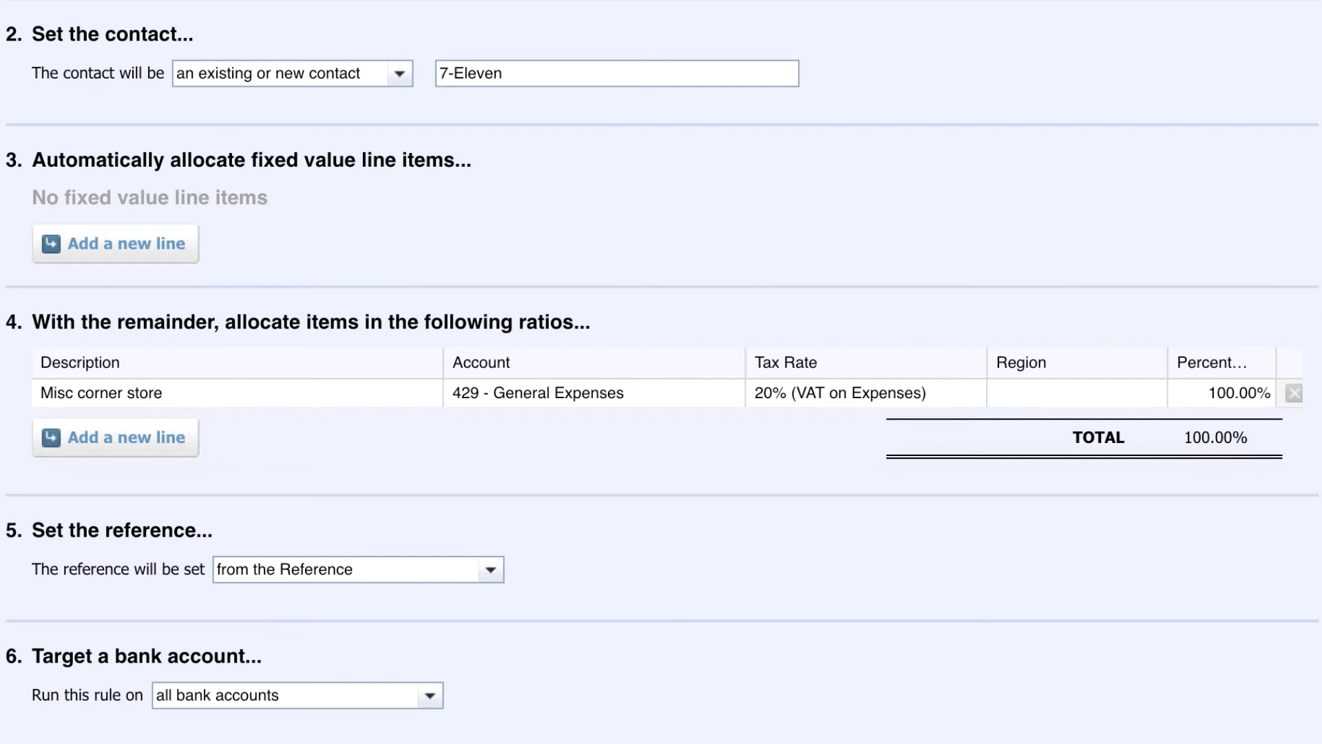
left_click(1067, 720)
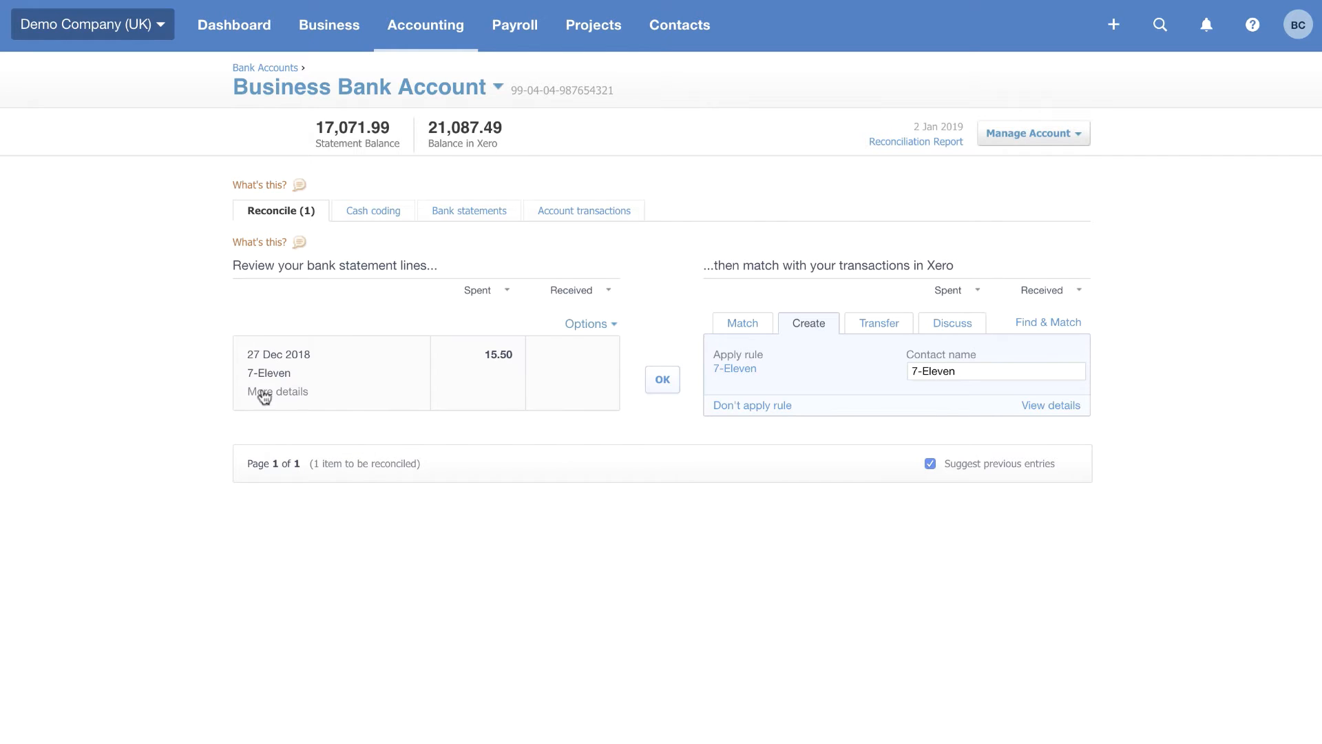
left_click(665, 388)
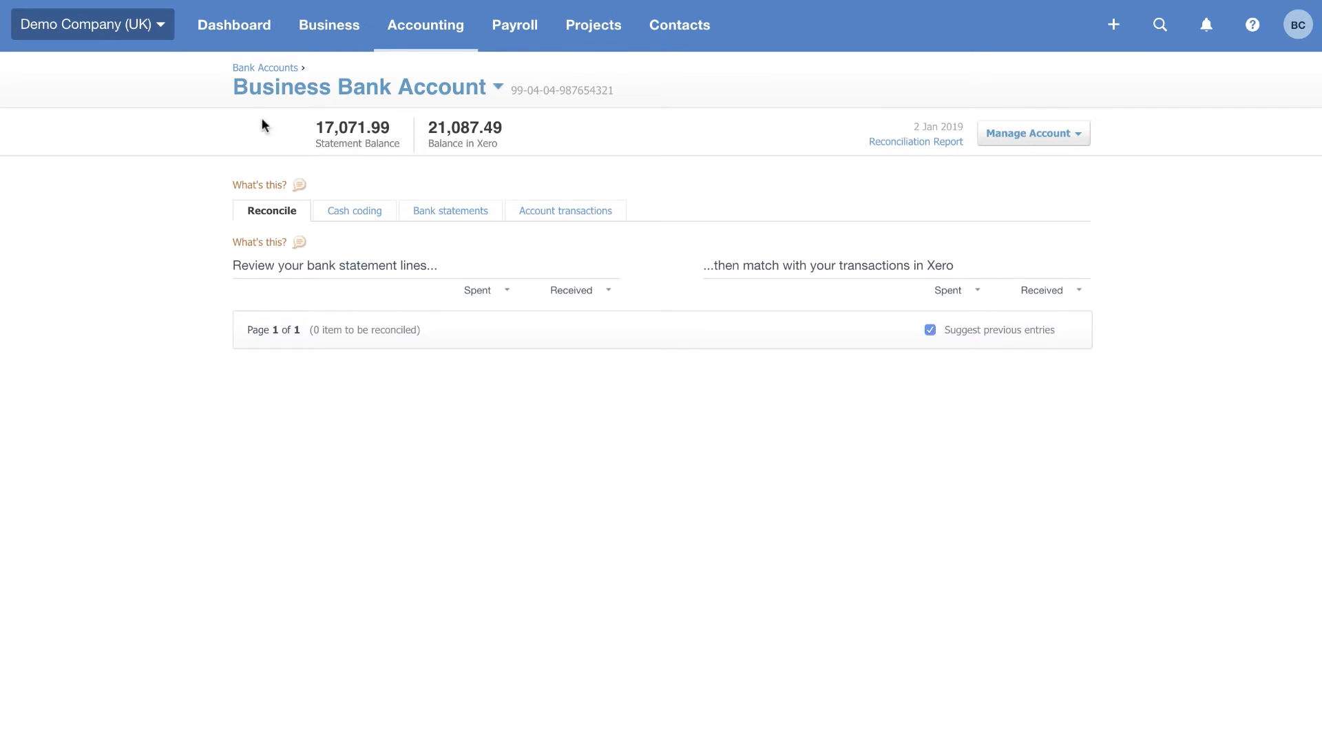
Open the accepted Bayside Club quote QU-0001 and create an invoice from it, marking the quote as invoiced
left_click(320, 25)
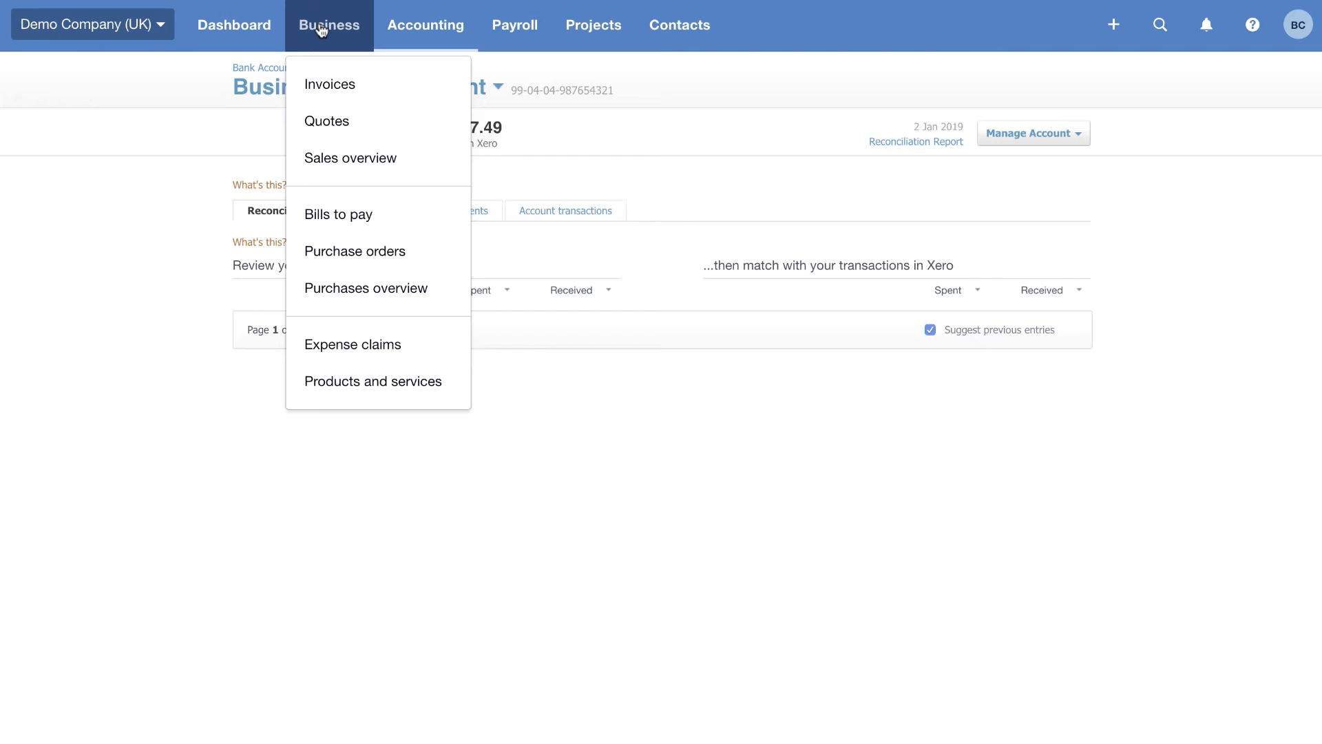
left_click(327, 165)
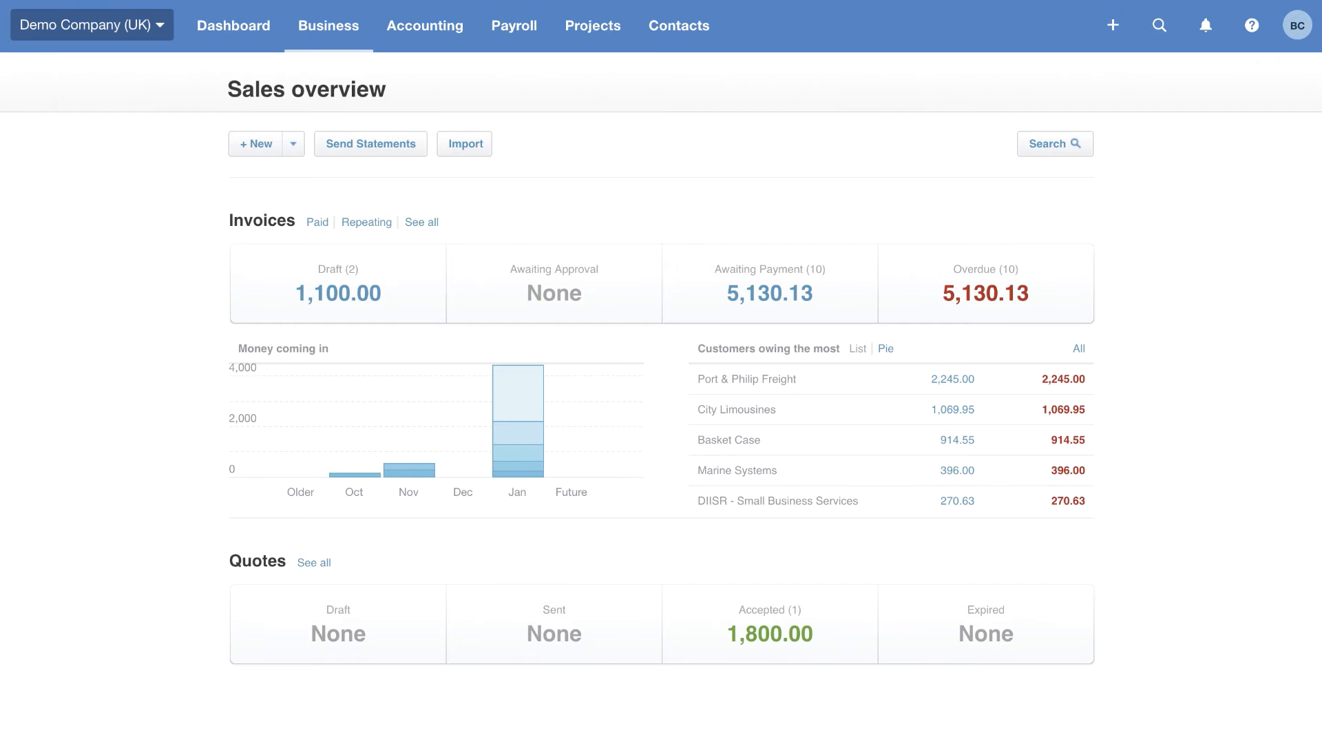
left_click(757, 647)
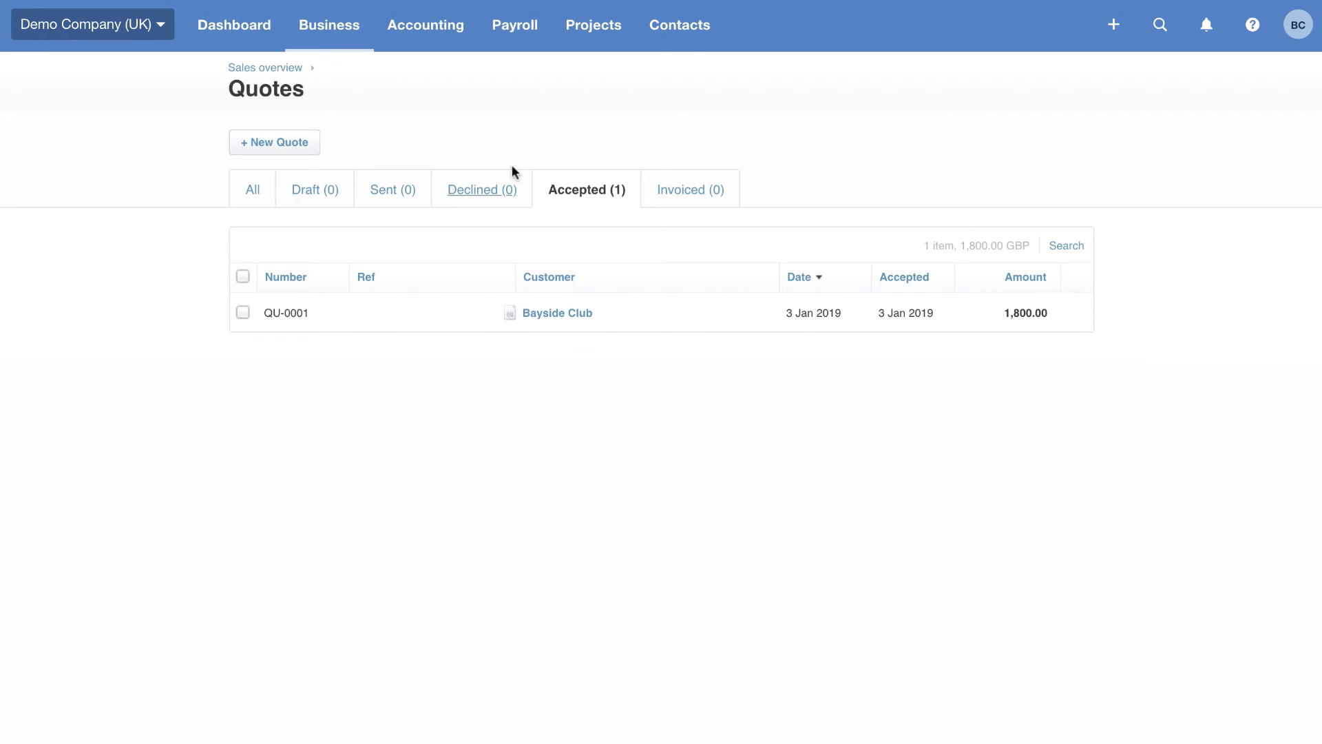
left_click(555, 316)
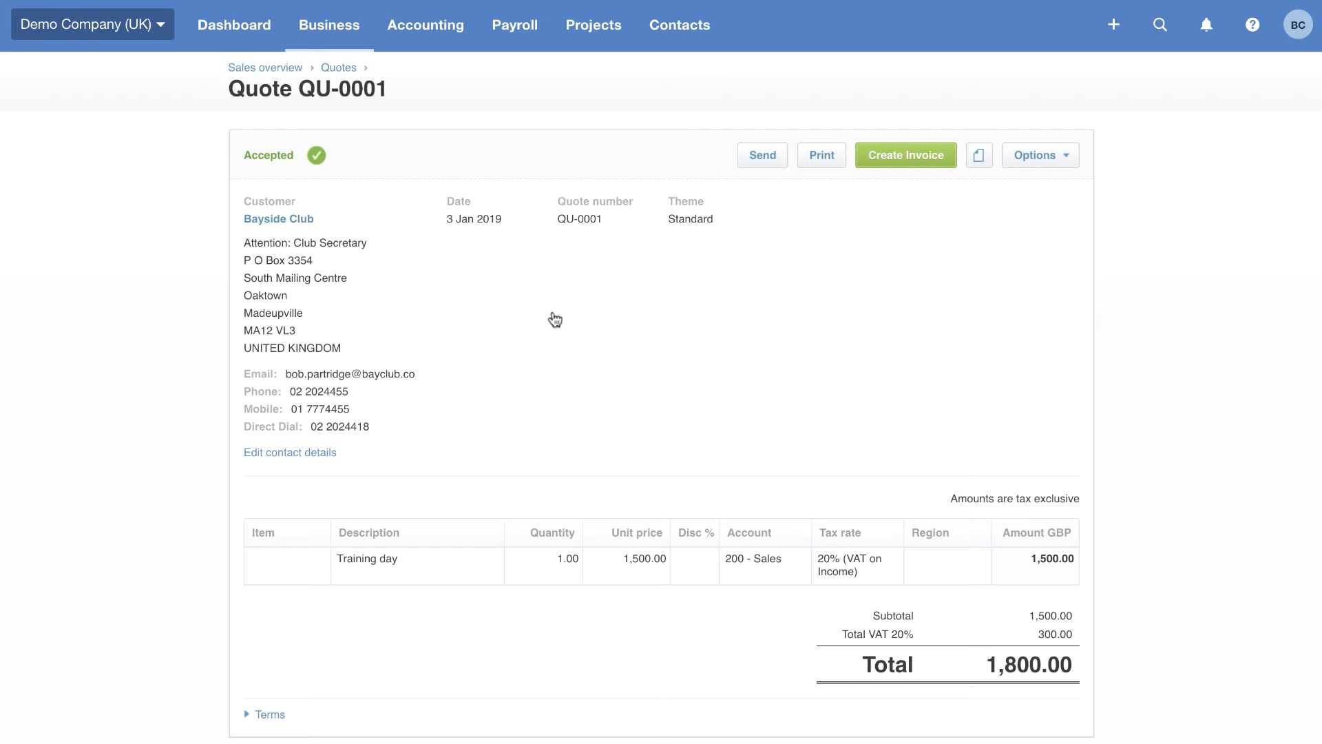
left_click(927, 160)
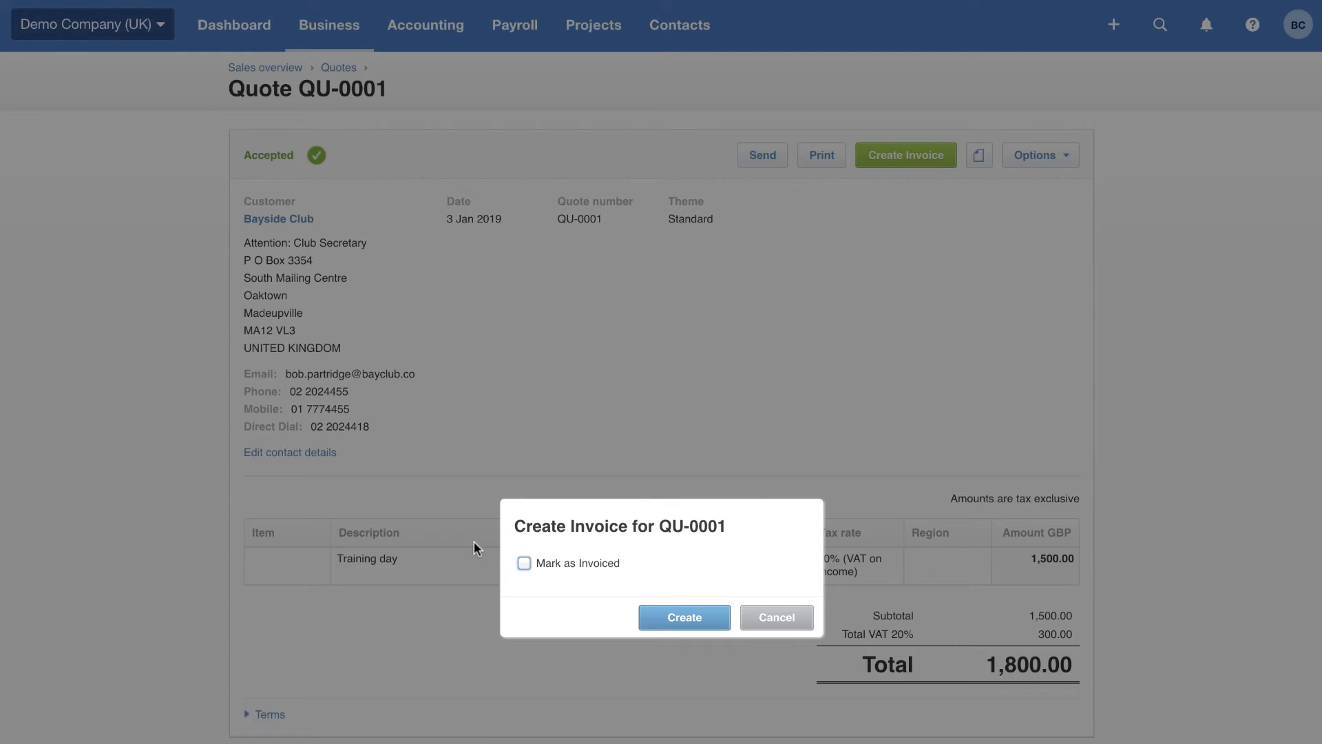
left_click(523, 565)
left_click(688, 618)
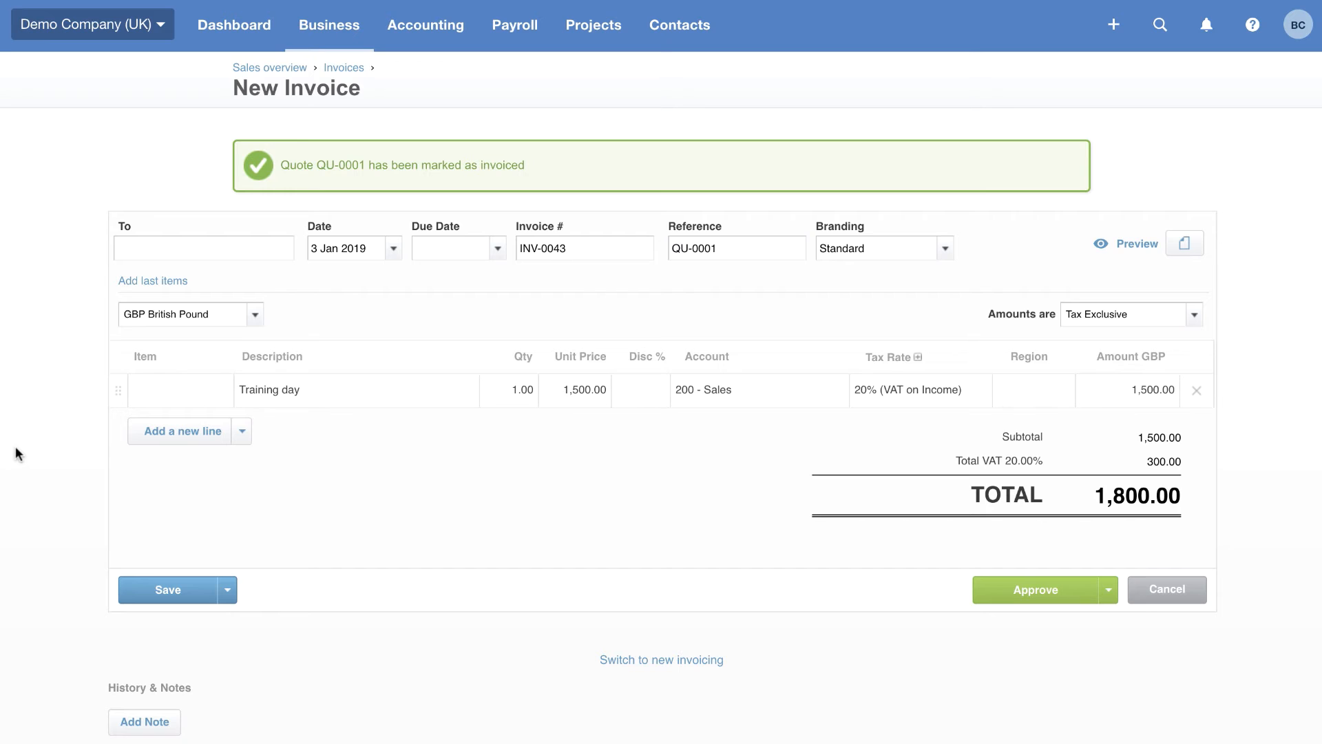
Set the invoice's due date to 1m after the invoice date and approve the invoice
left_click(431, 248)
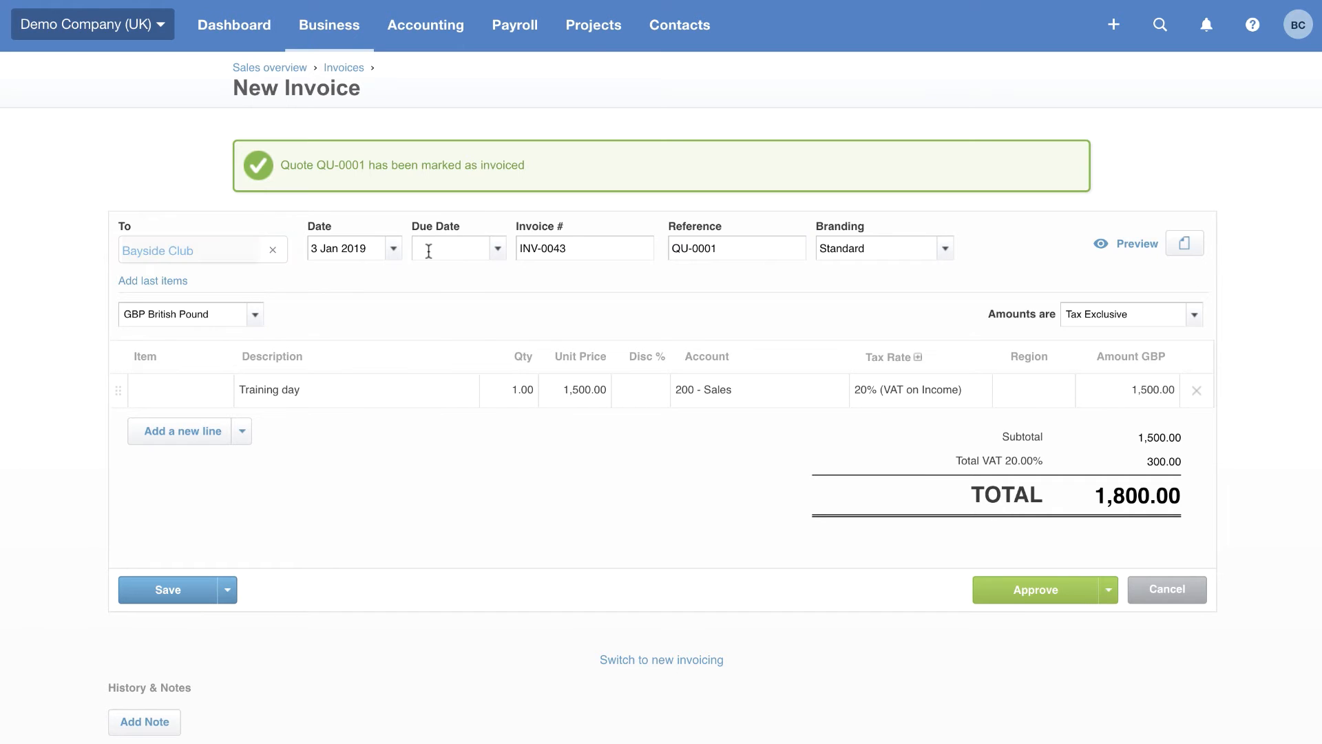
type("+30")
key("BackSpace")
key("BackSpace")
type("1w")
key("BackSpace")
key("BackSpace")
type("1m")
left_click(1027, 587)
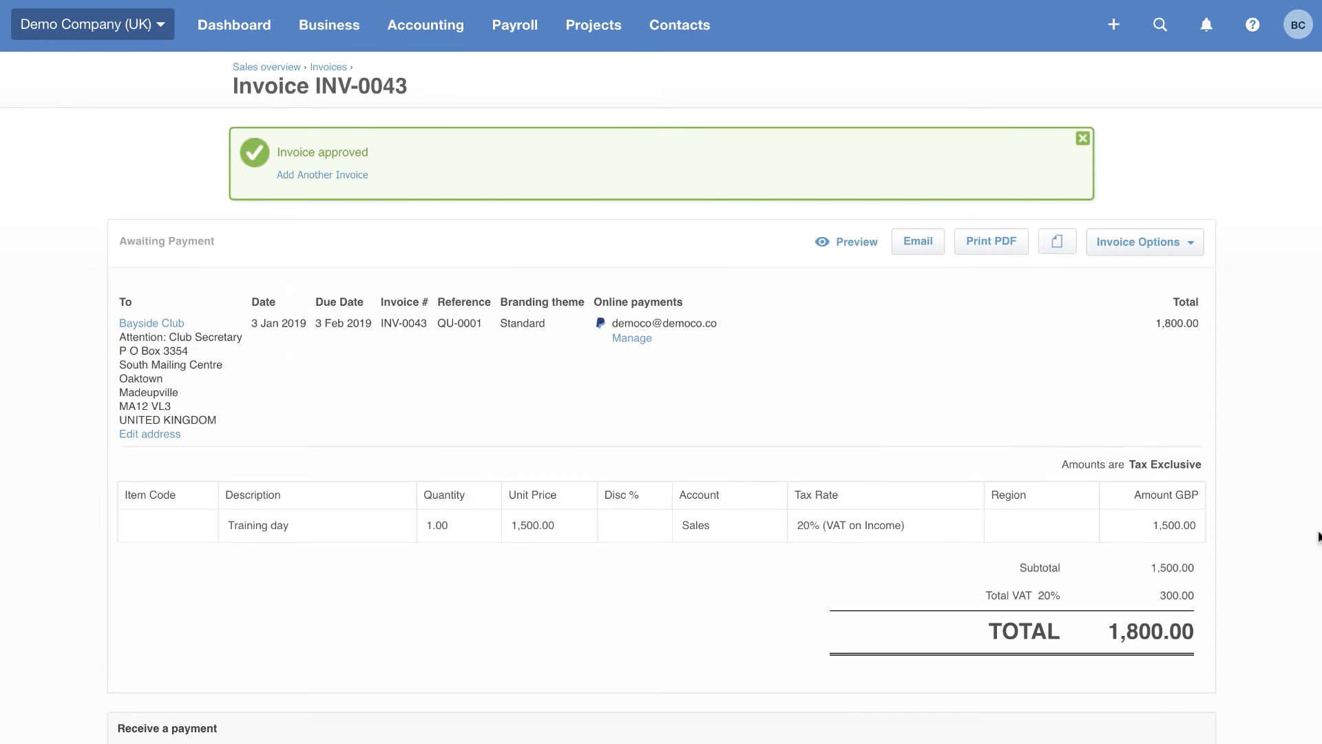
Email invoice INV-0043 to the customer with the default message
left_click(918, 241)
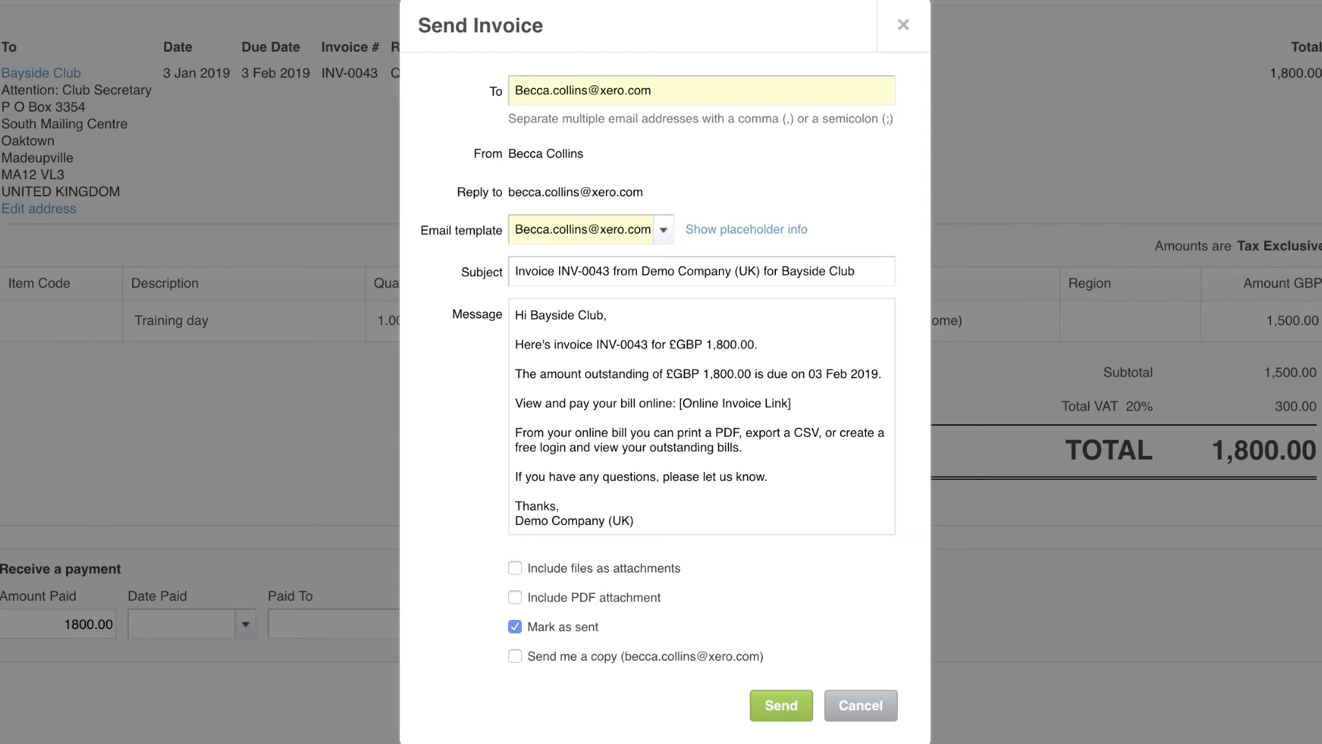
left_click(791, 703)
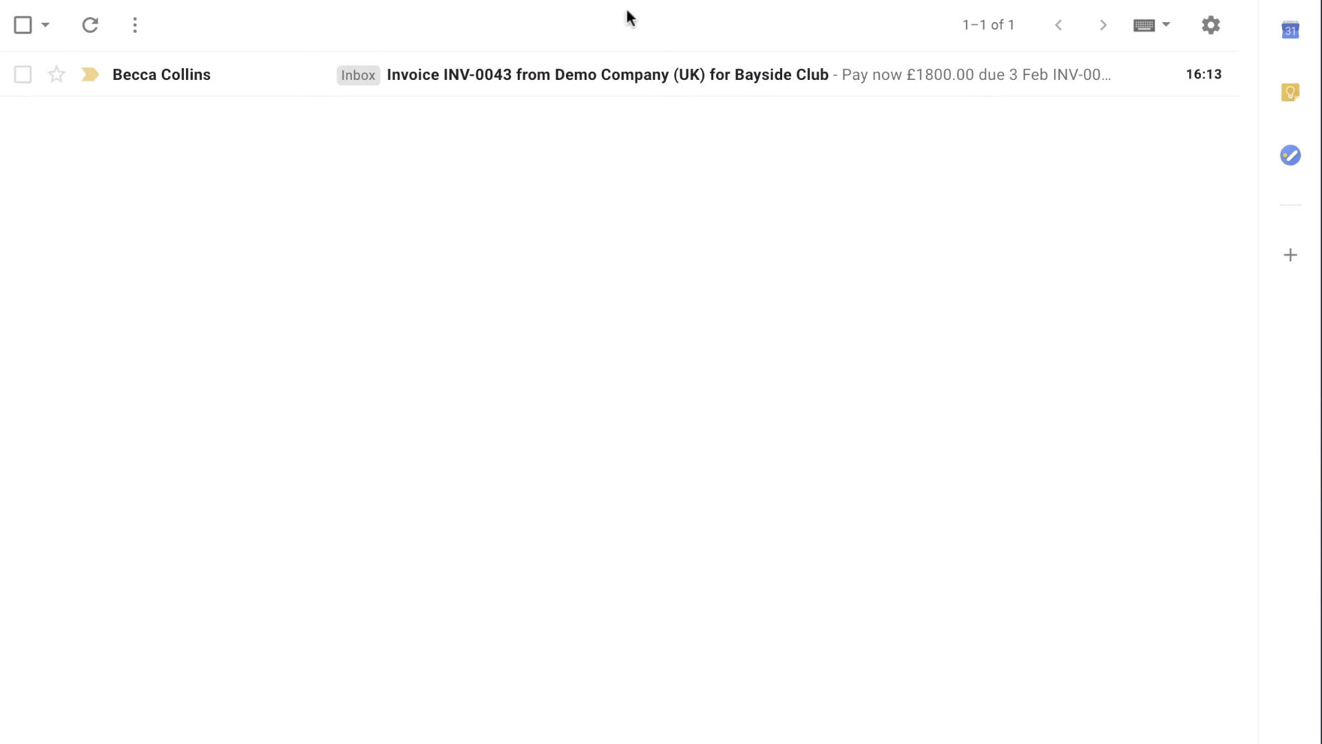
Open the received invoice email in the inbox and follow its online bill link
left_click(573, 88)
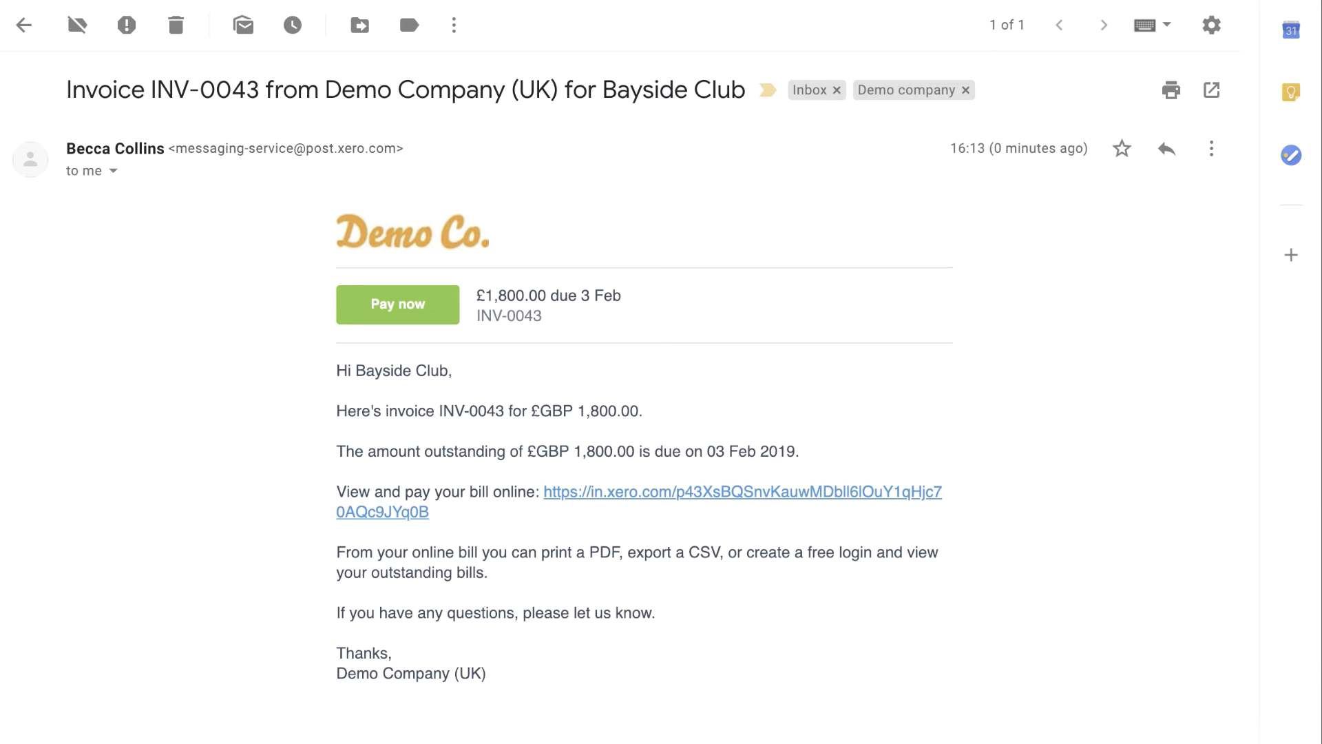
left_click(666, 504)
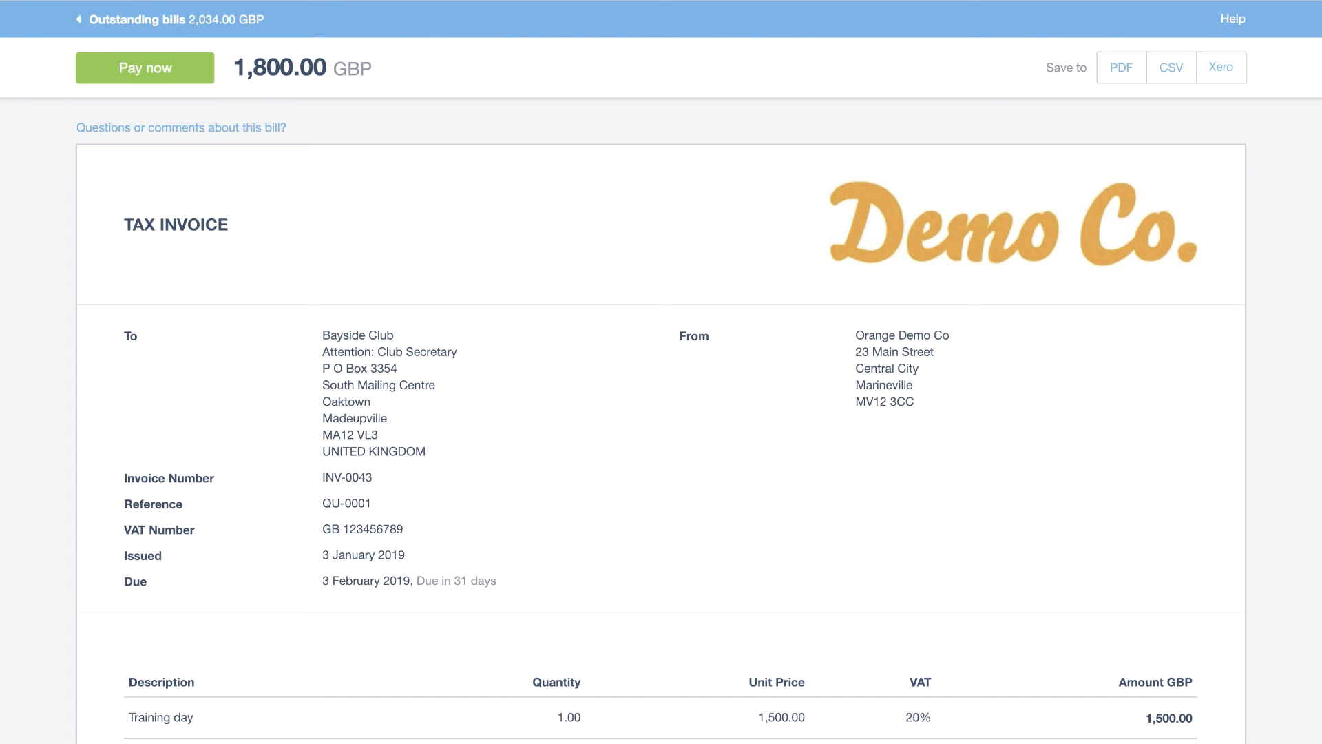
left_click(184, 75)
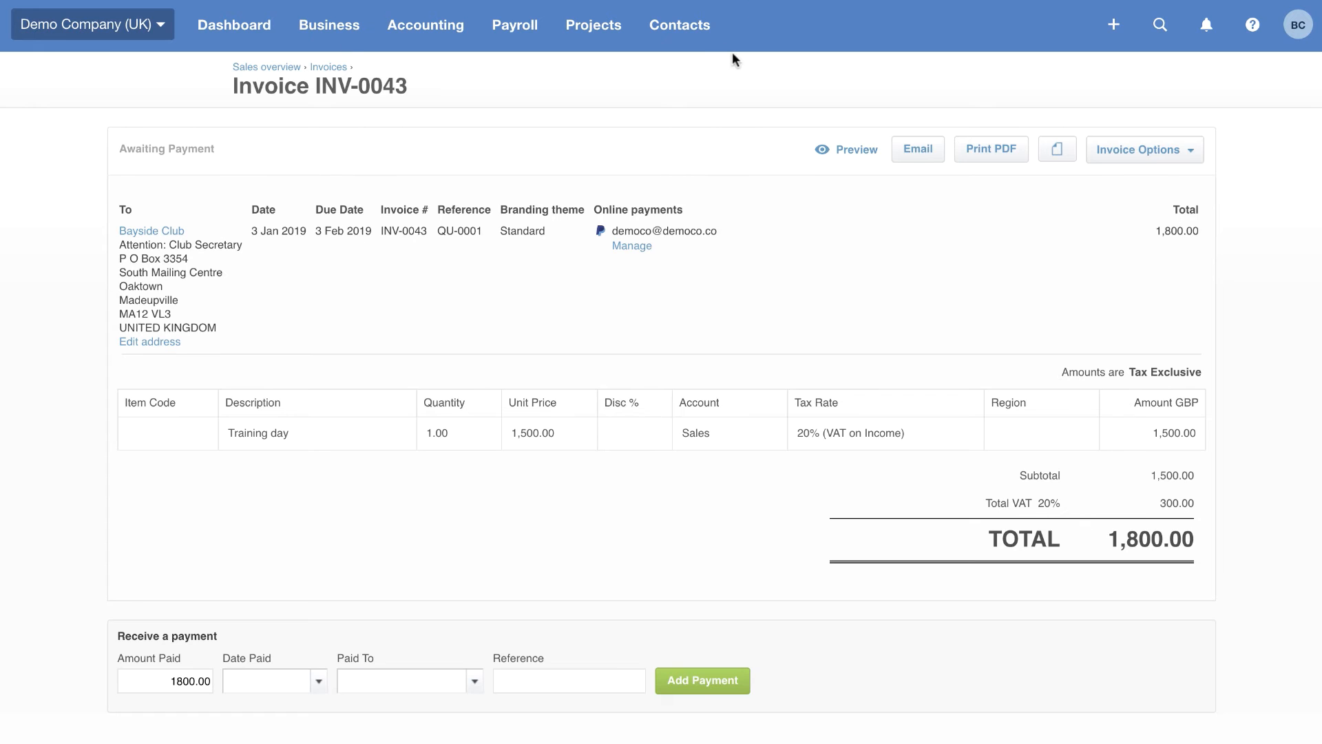
Open the list of all contacts
left_click(685, 29)
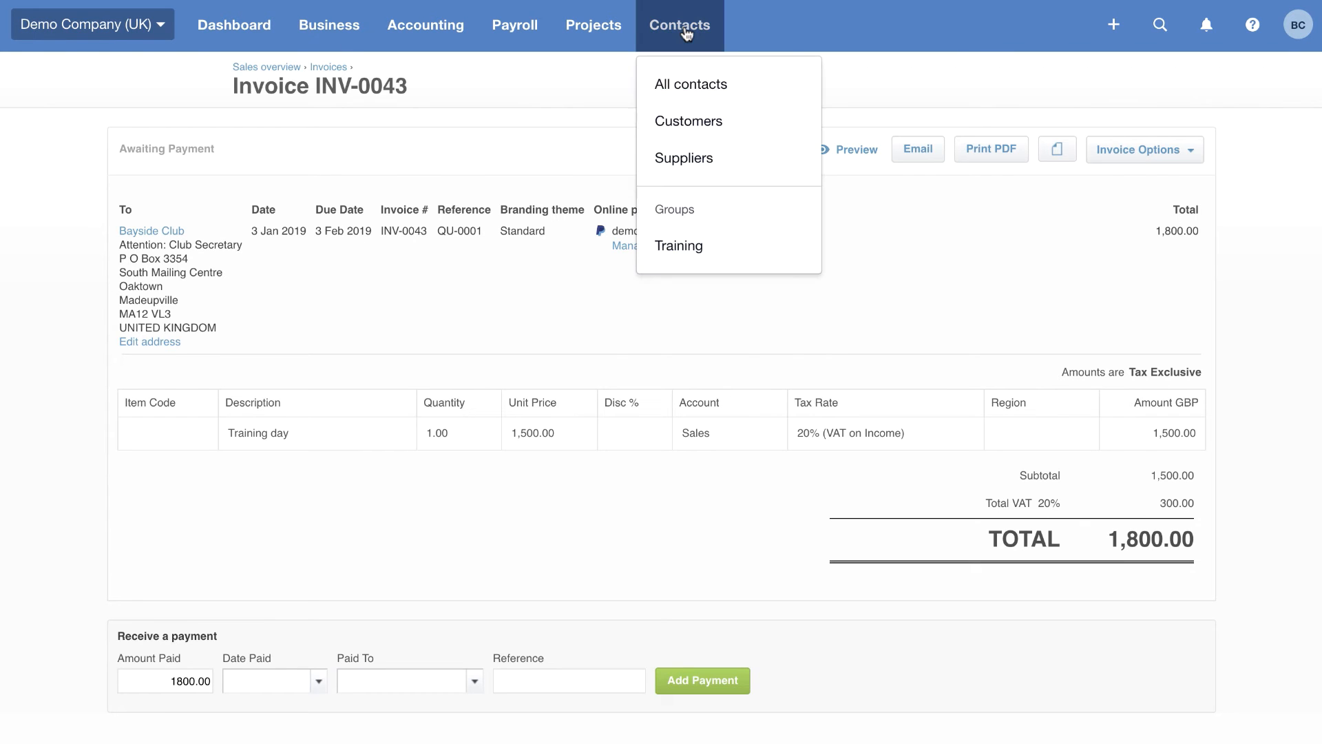
left_click(679, 90)
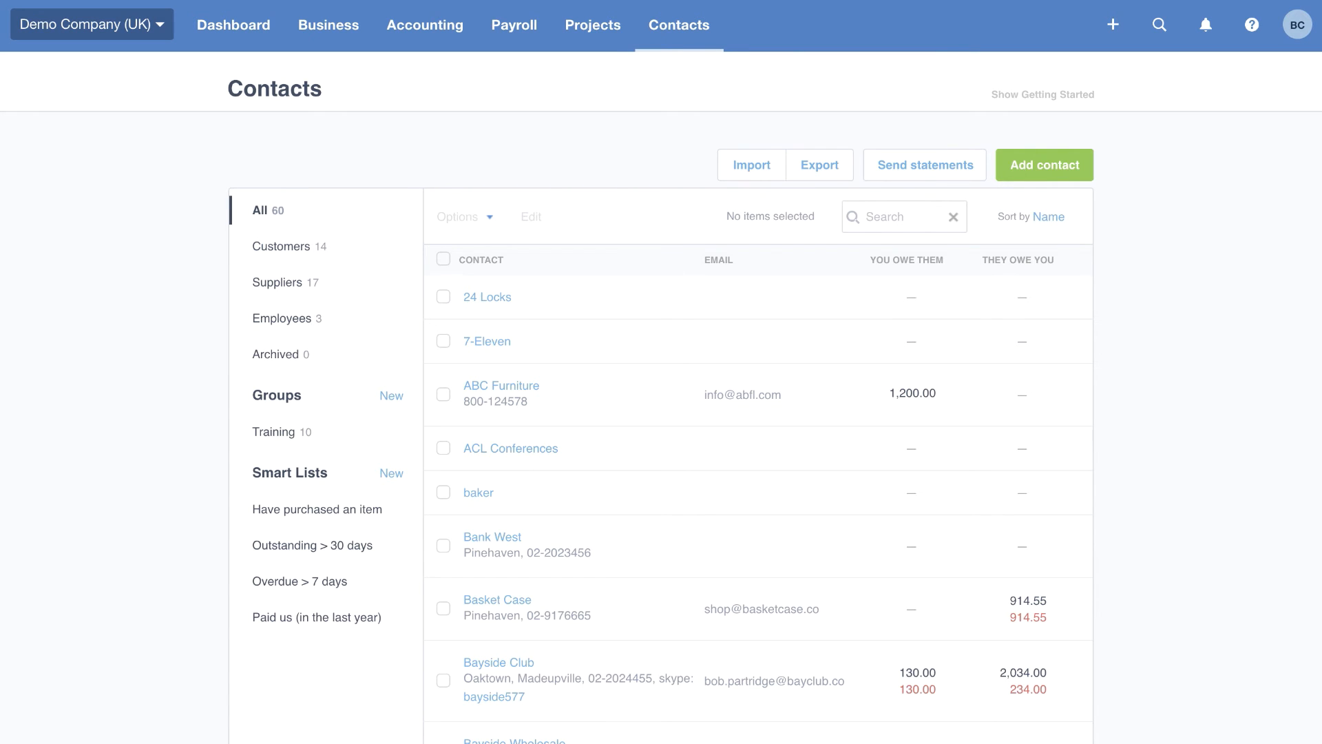
Open the new Profit and Loss report from the reports list
left_click(416, 42)
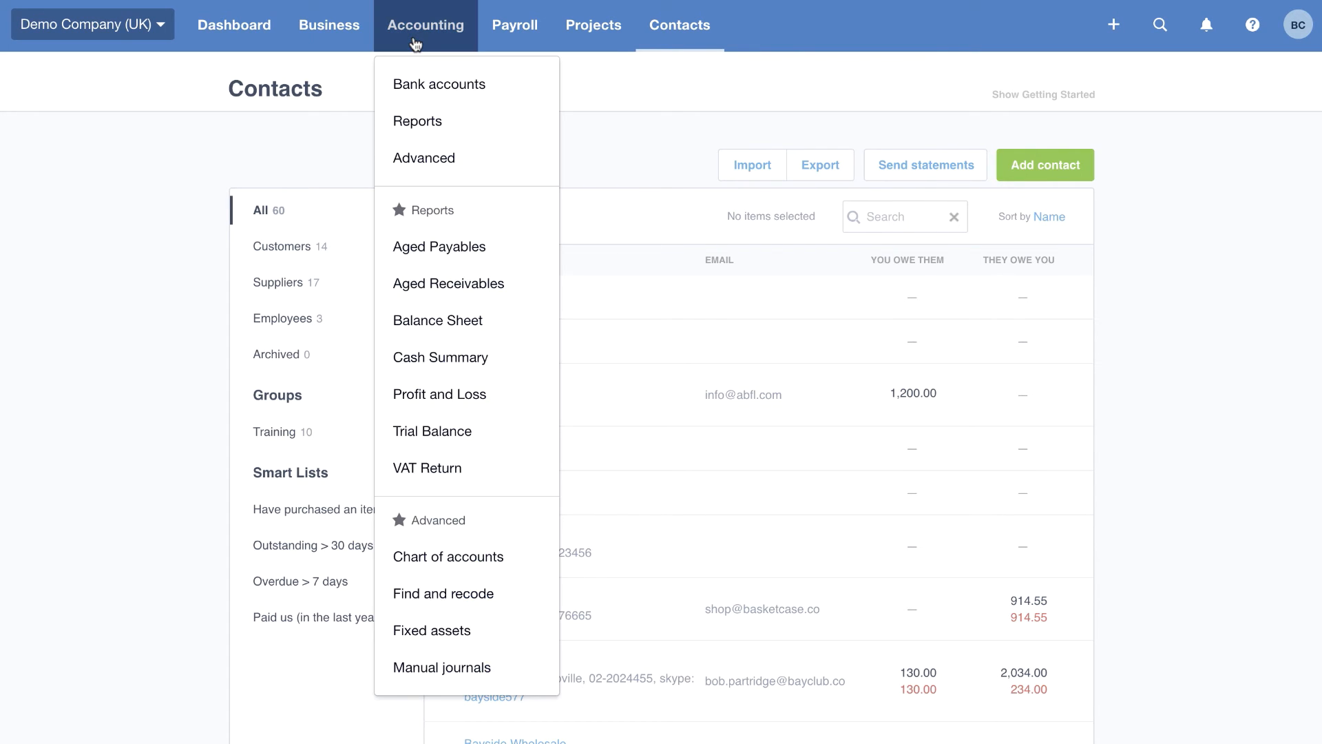
left_click(435, 129)
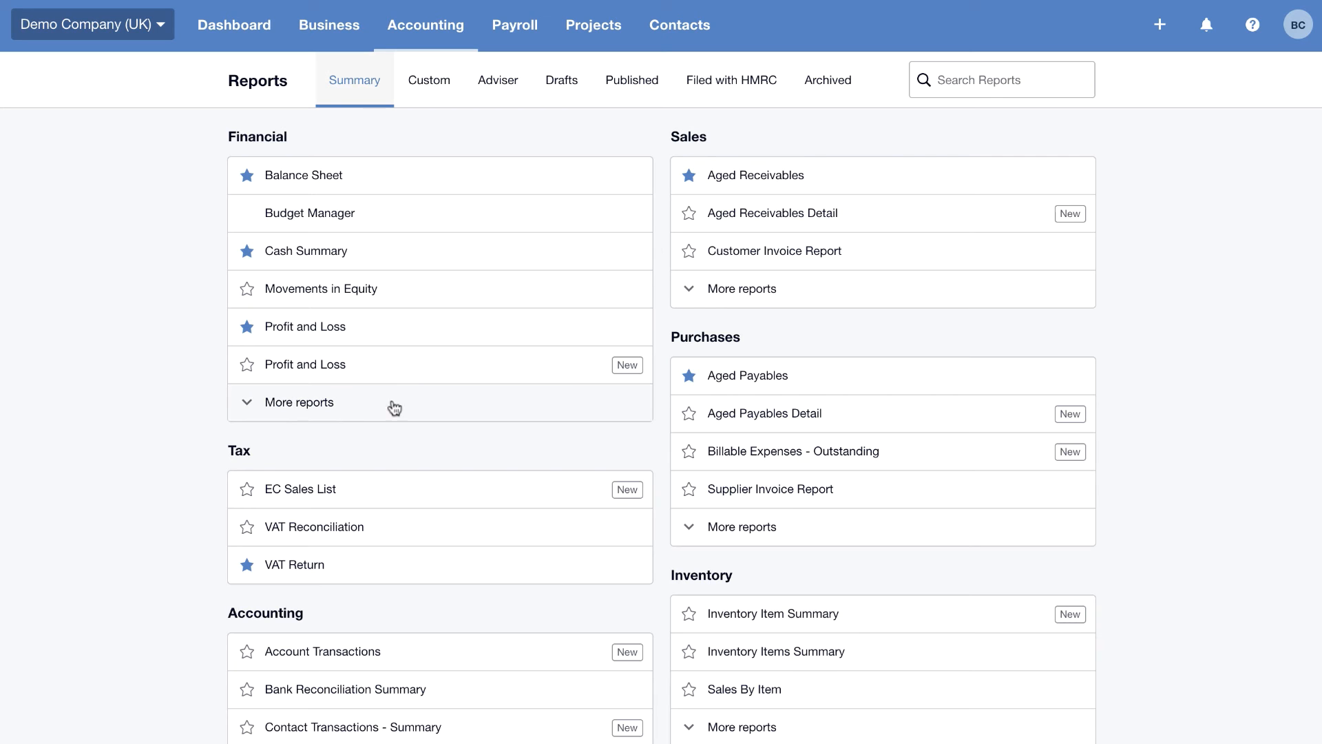
left_click(419, 378)
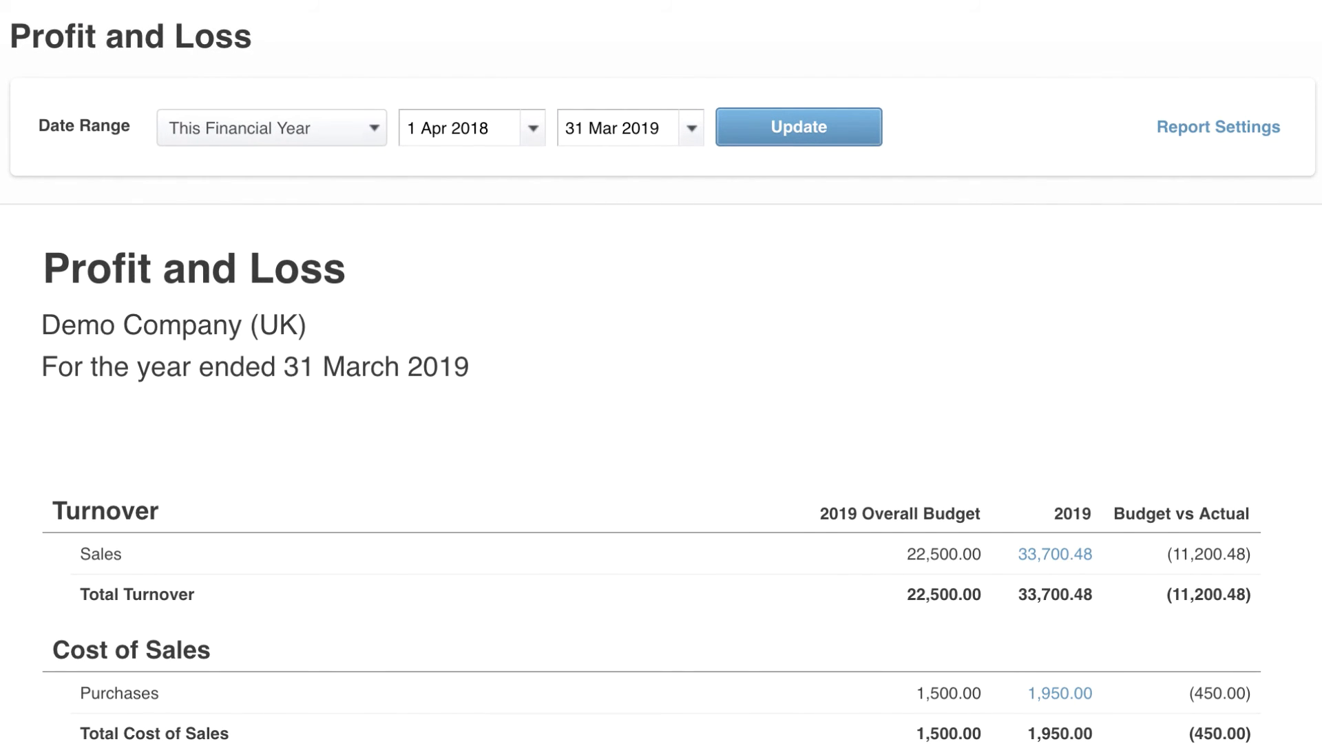
In the report settings, set the date range to Custom and review the region filter options
left_click(1245, 127)
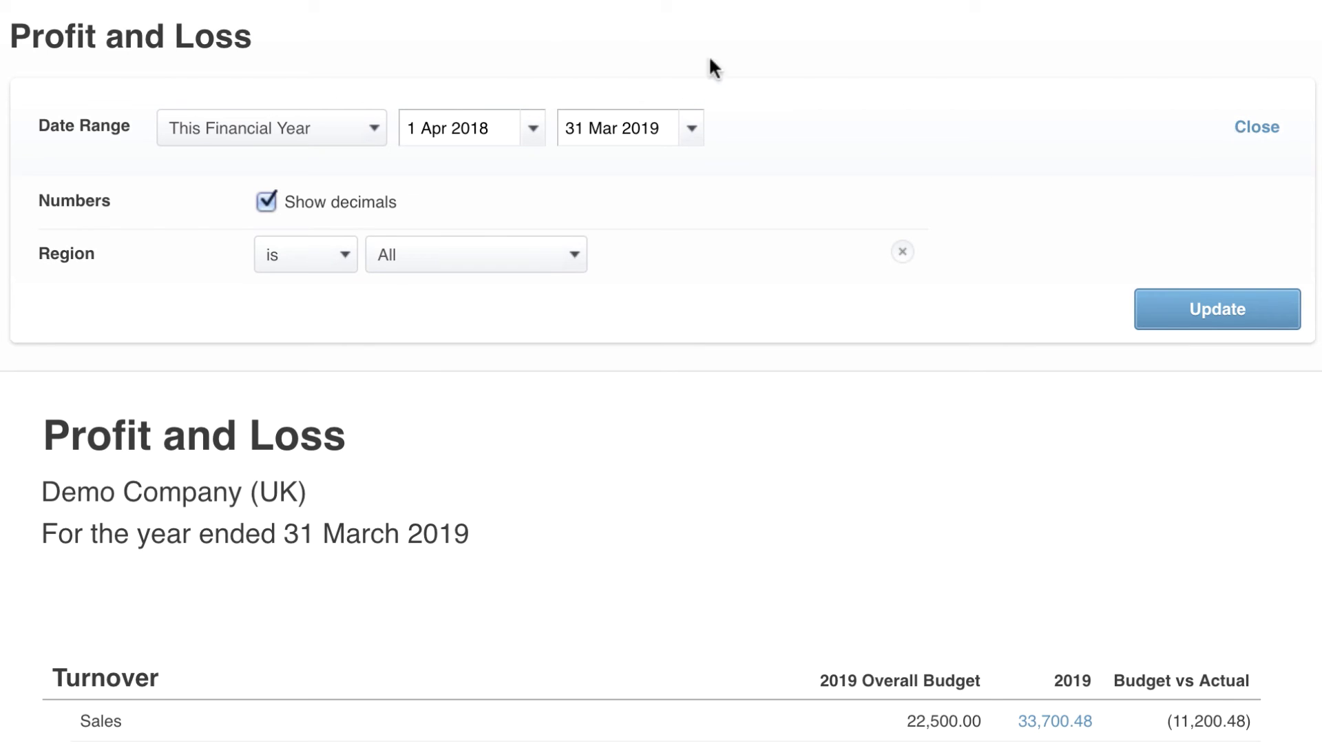
left_click(372, 136)
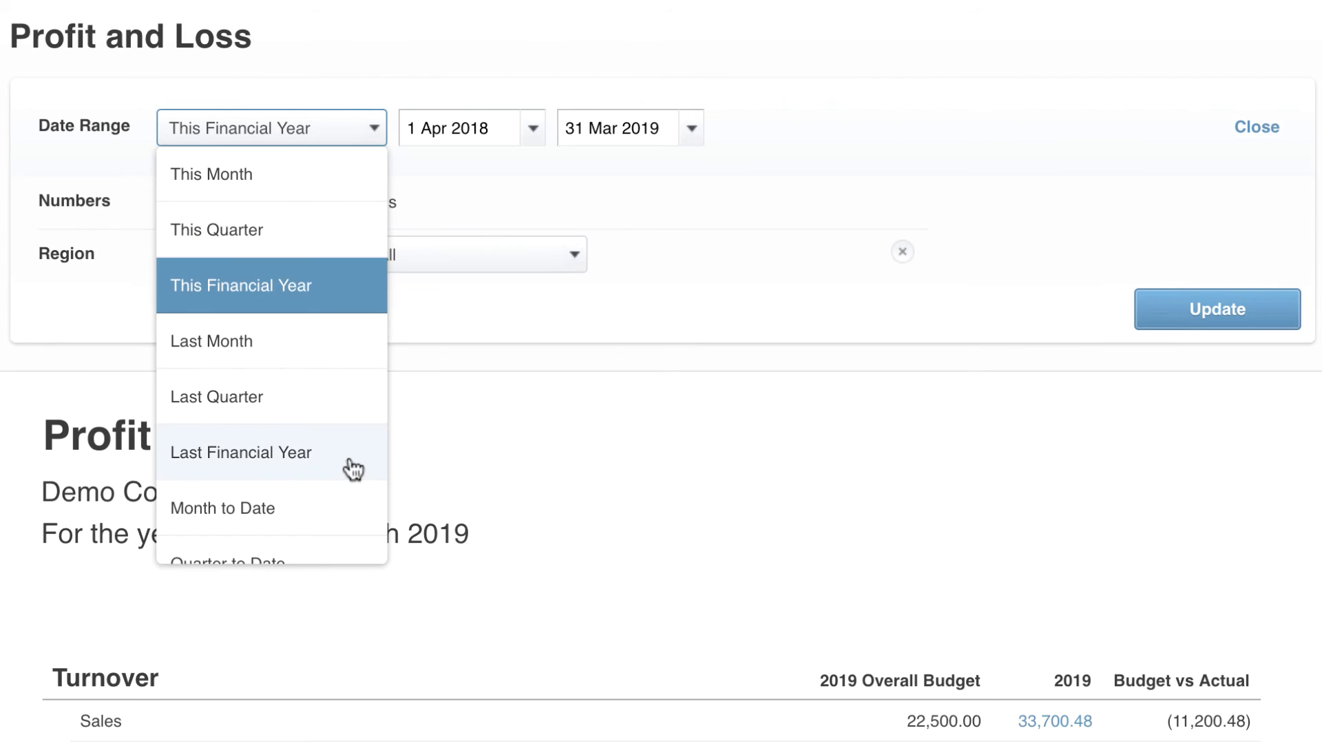
scroll(352, 468, "down", 2)
left_click(328, 538)
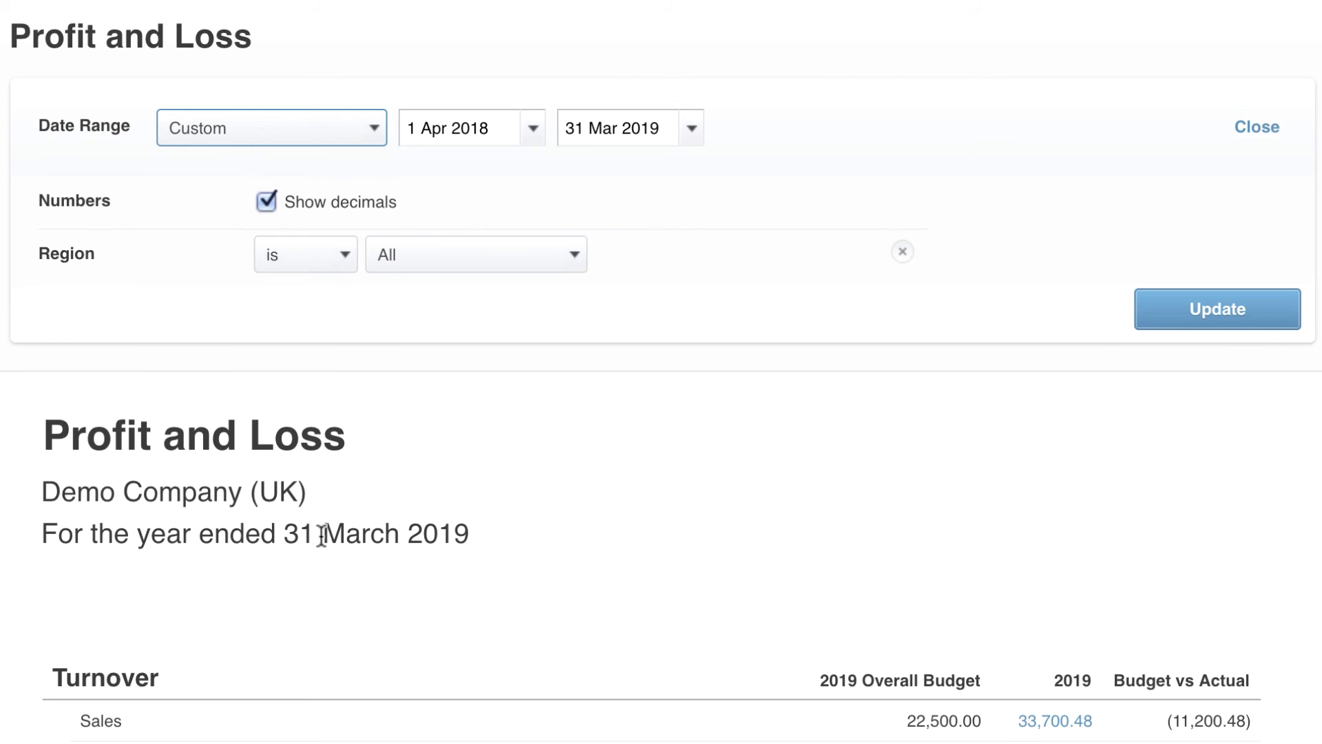
left_click(574, 256)
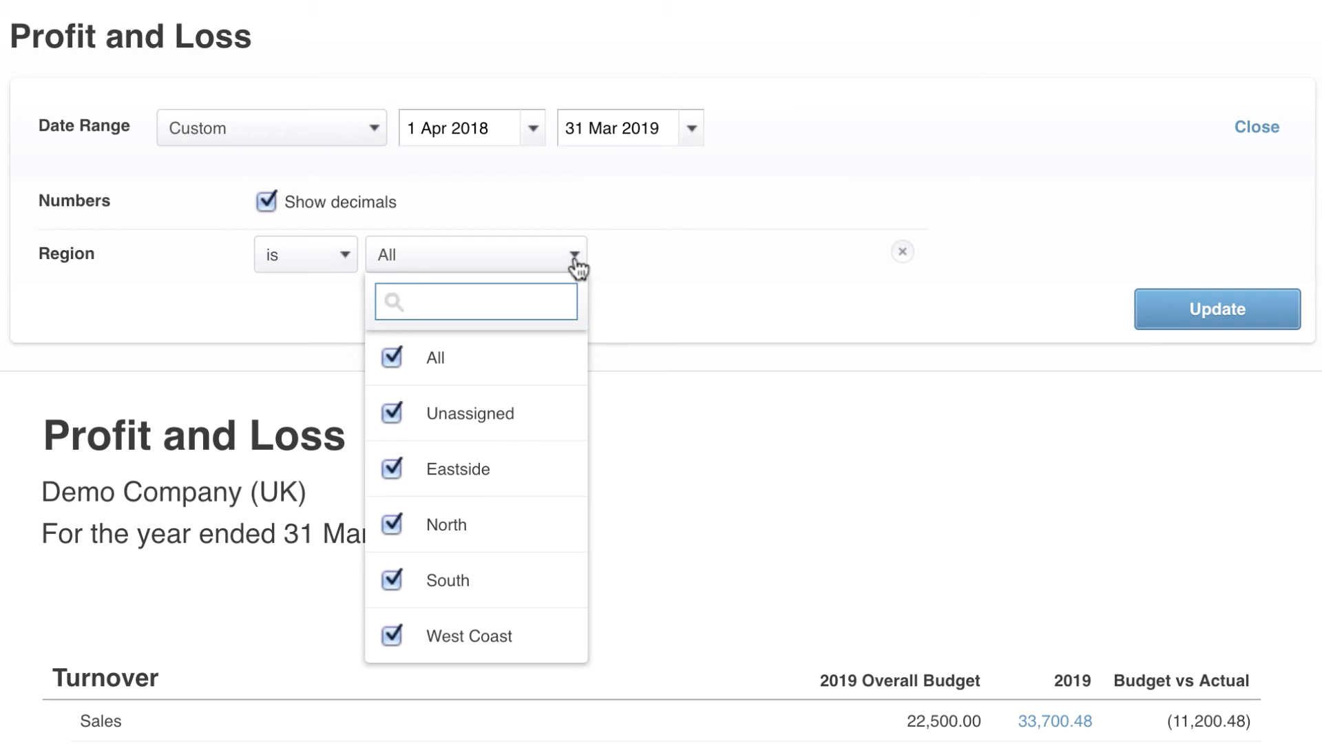
left_click(575, 258)
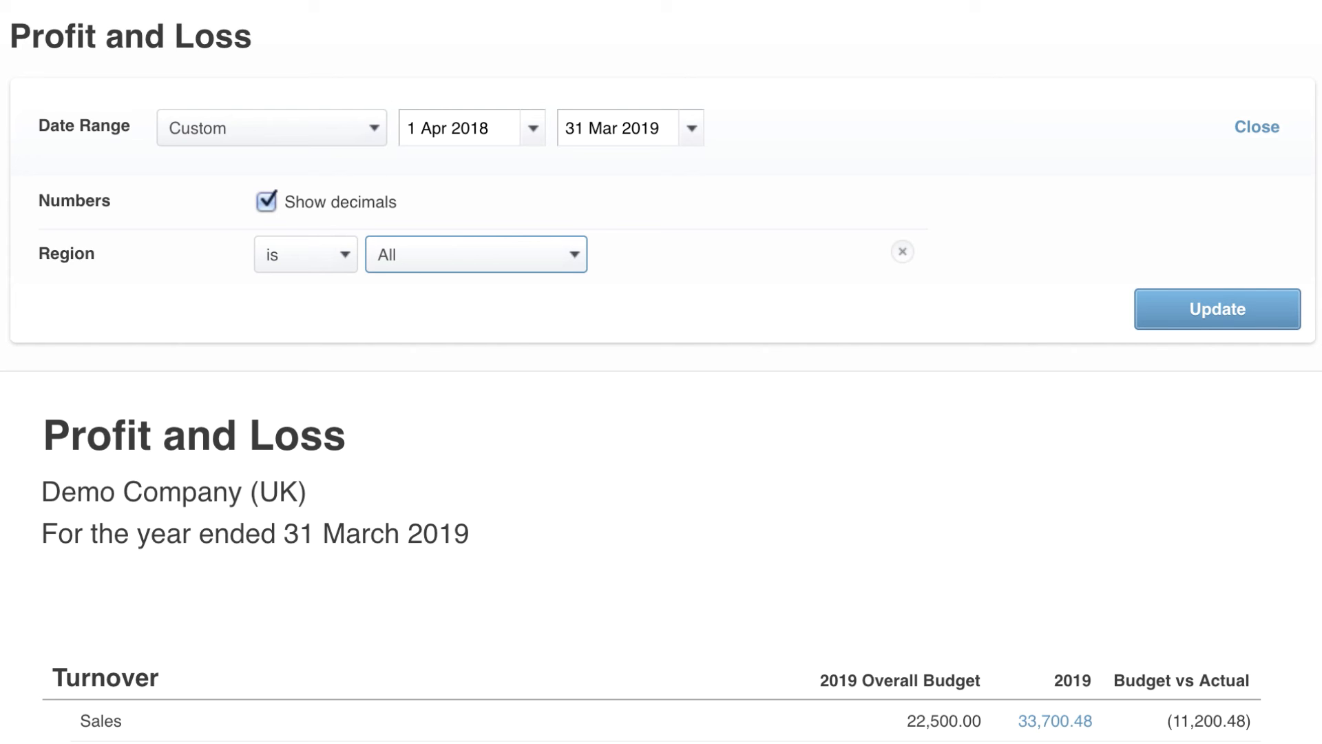
Save the Profit and Loss report as a Custom report
scroll(661, 372, "down", 18)
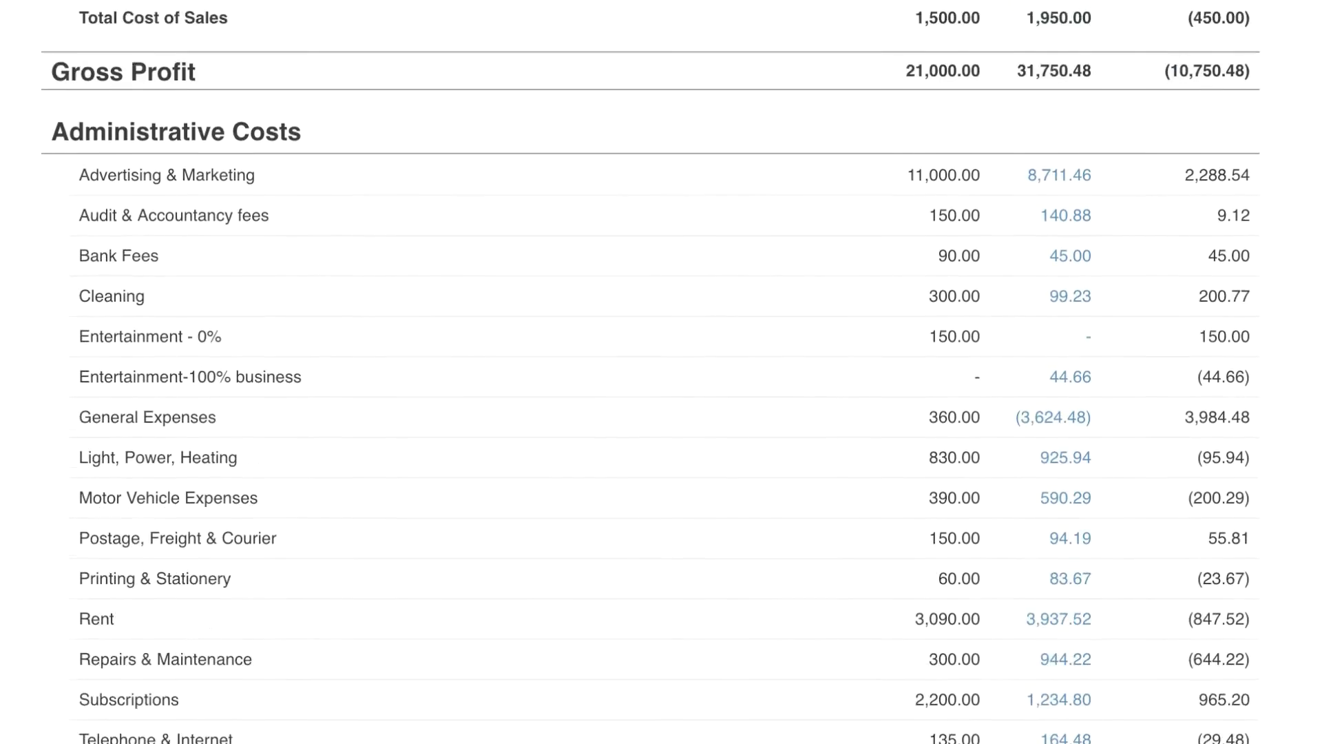
scroll(661, 372, "down", 1)
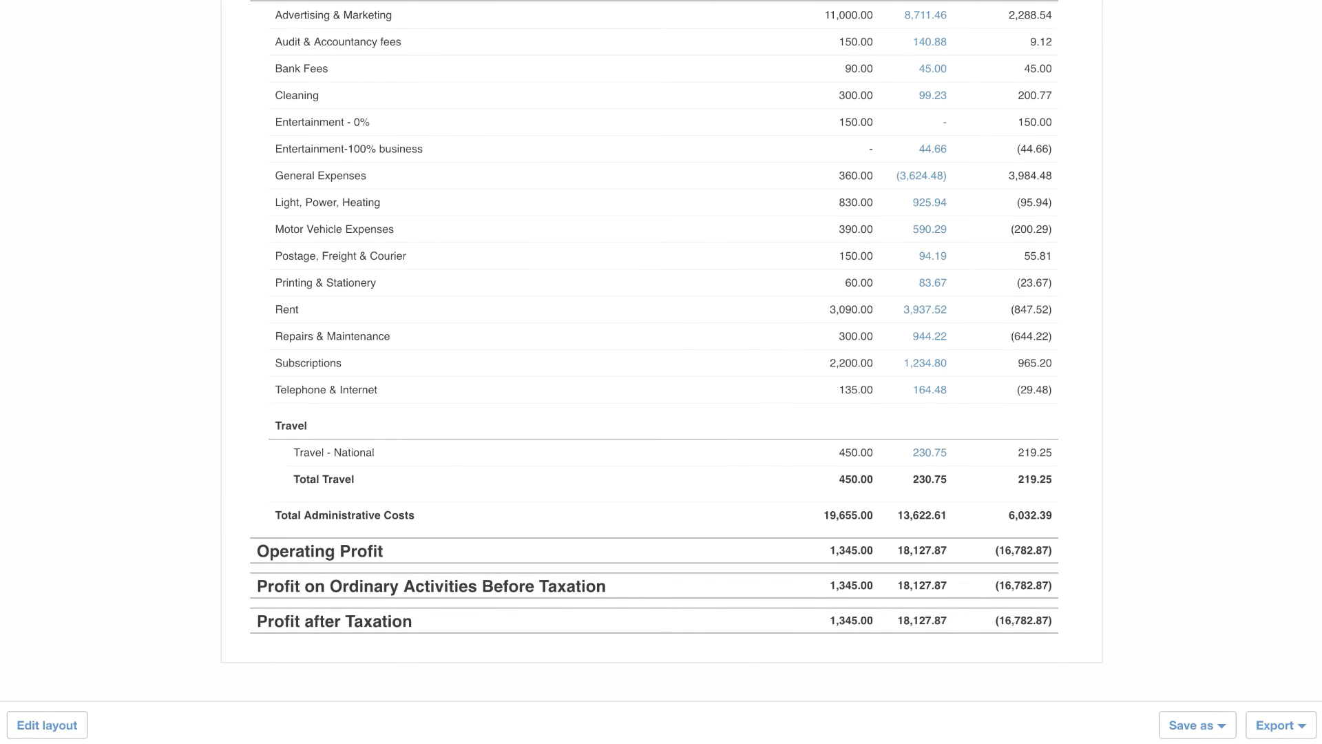
left_click(1225, 727)
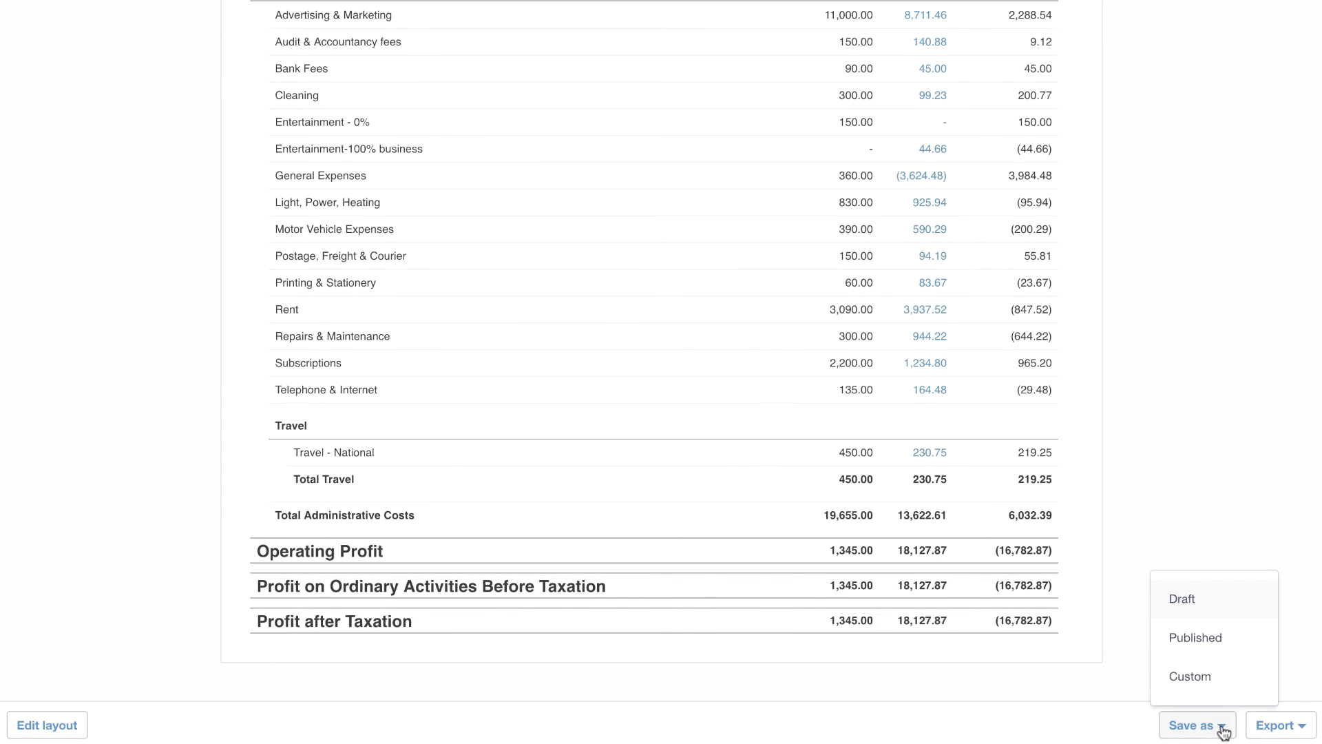
left_click(1230, 678)
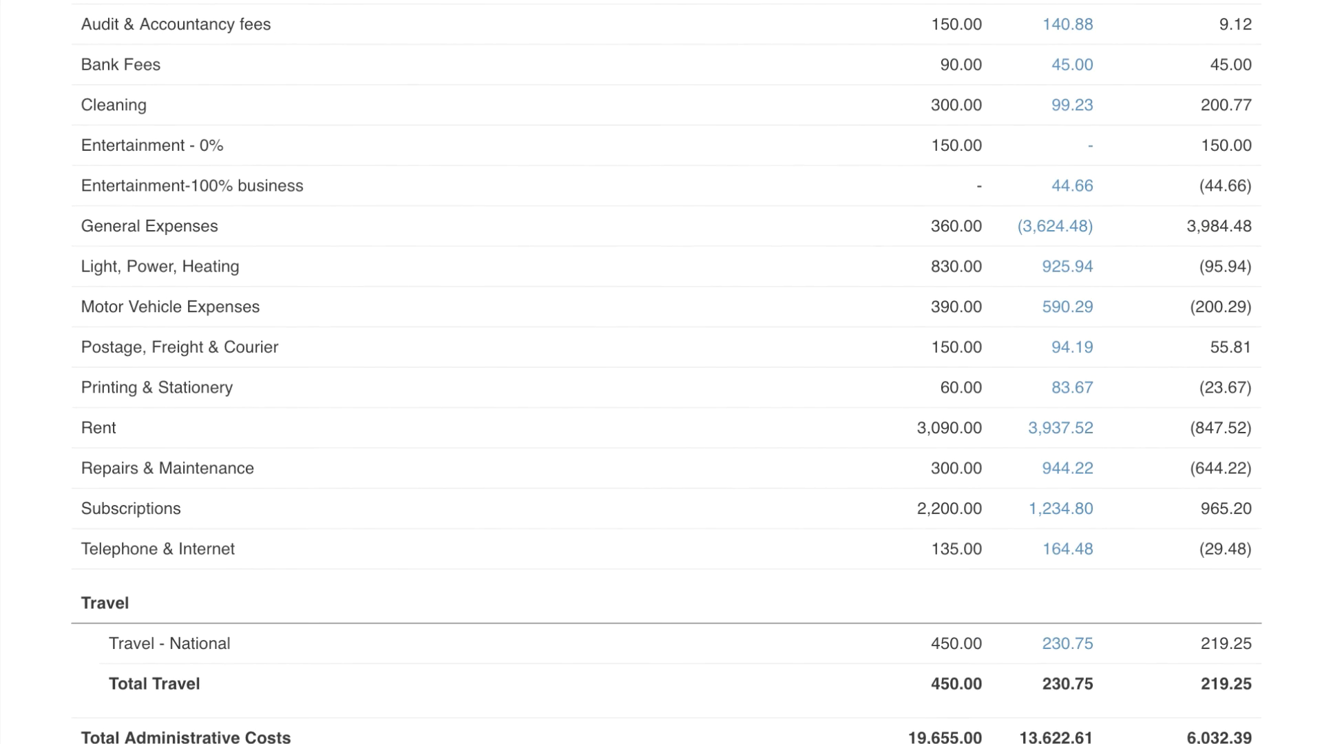
Drill from the Repairs & Maintenance figure into its account transactions, open the photocopier repair bill, and view its attached files
left_click(1074, 470)
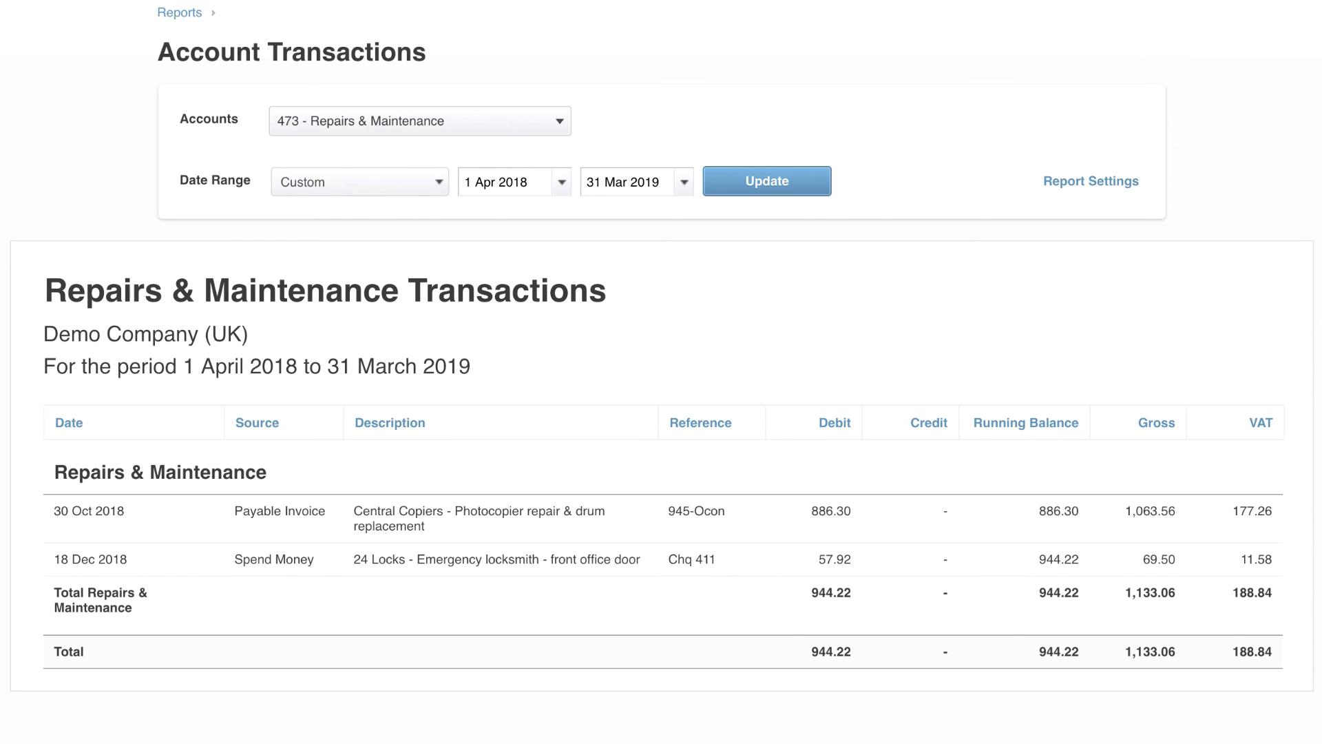
left_click(500, 521)
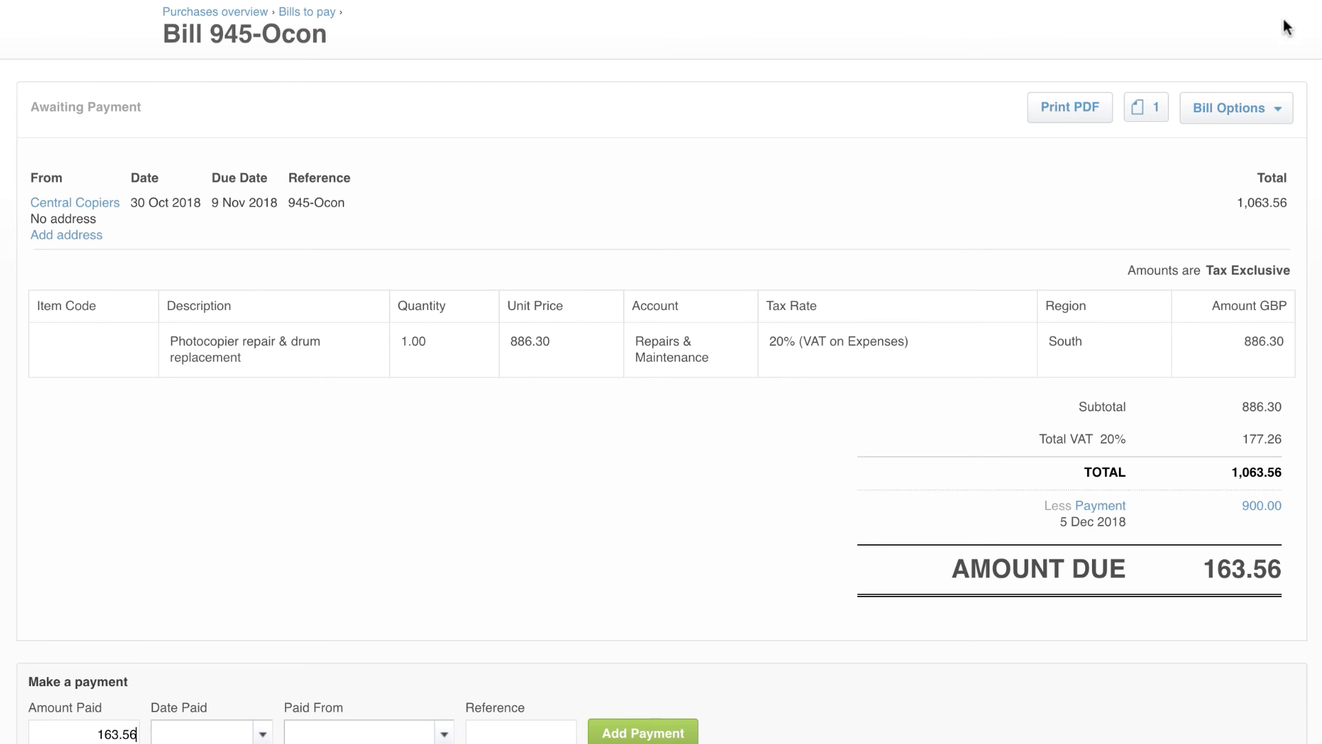
left_click(1143, 117)
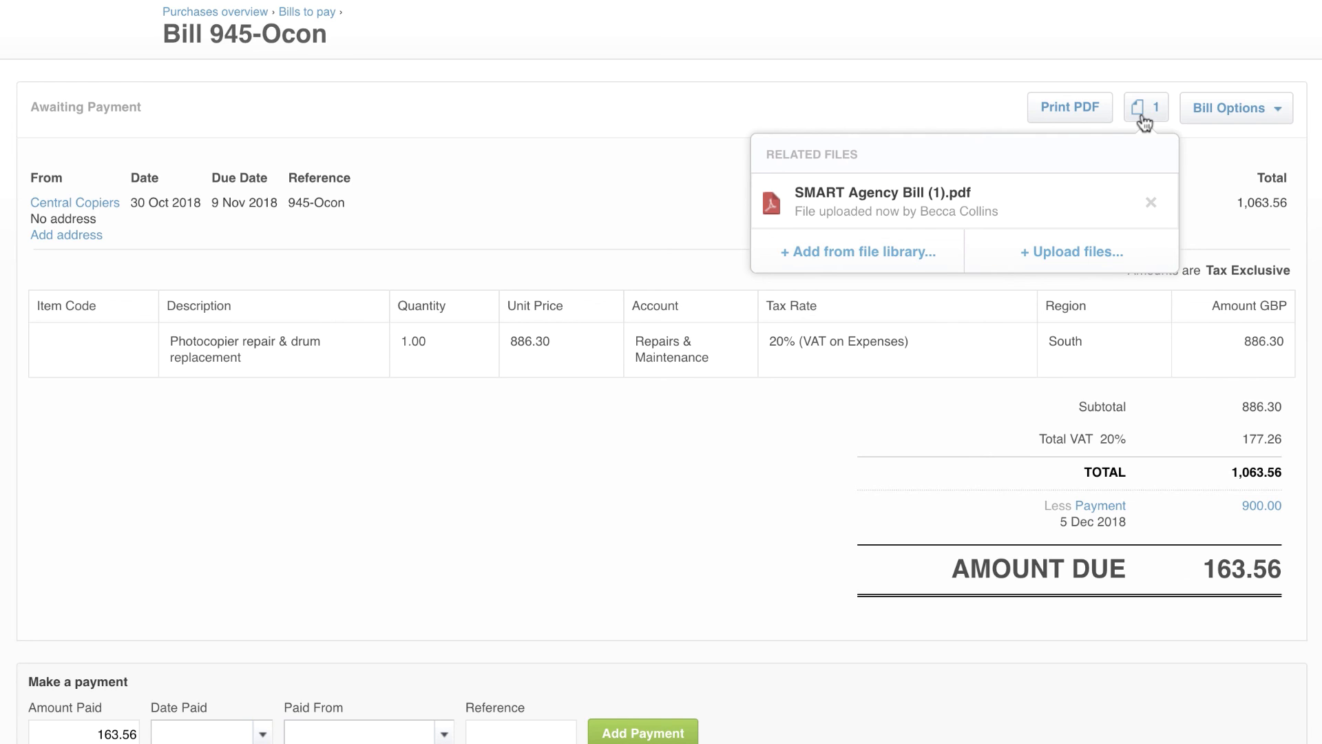
left_click(1166, 112)
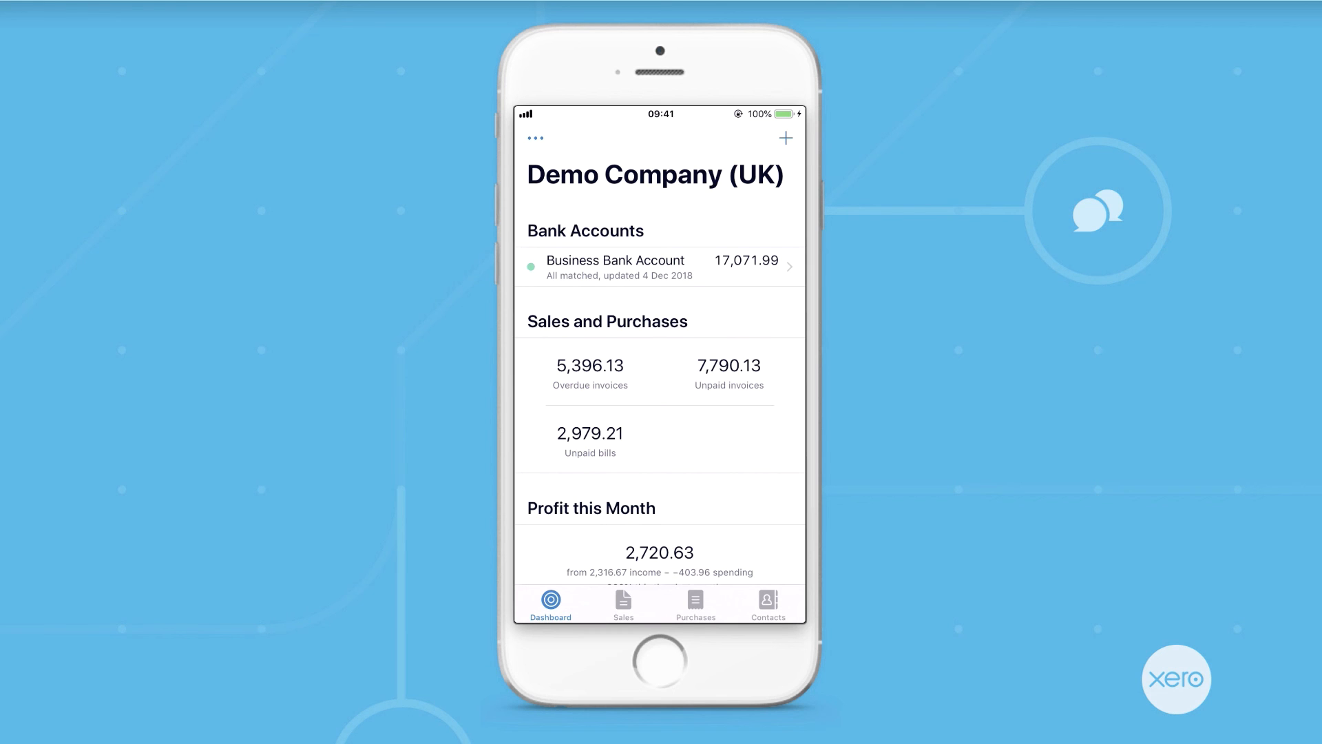
In the mobile app, open the overdue sales invoices list
left_click(623, 605)
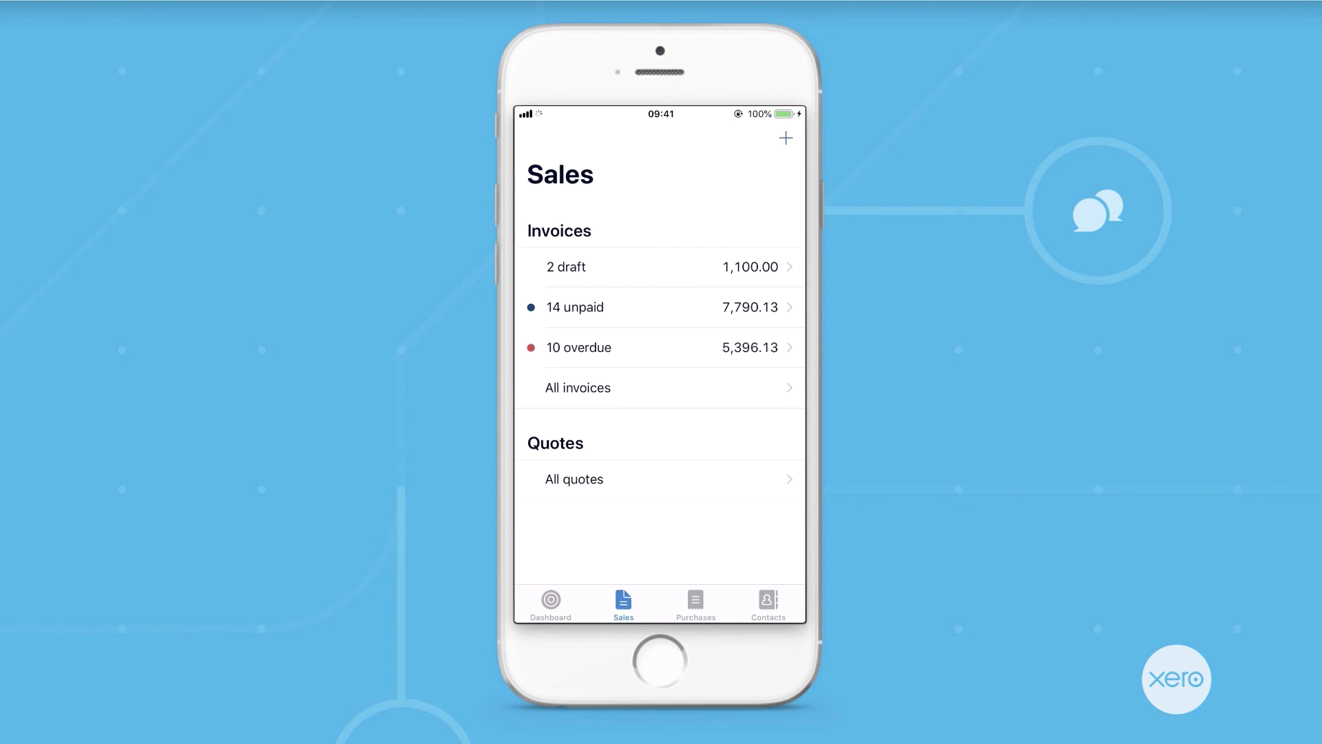
left_click(659, 348)
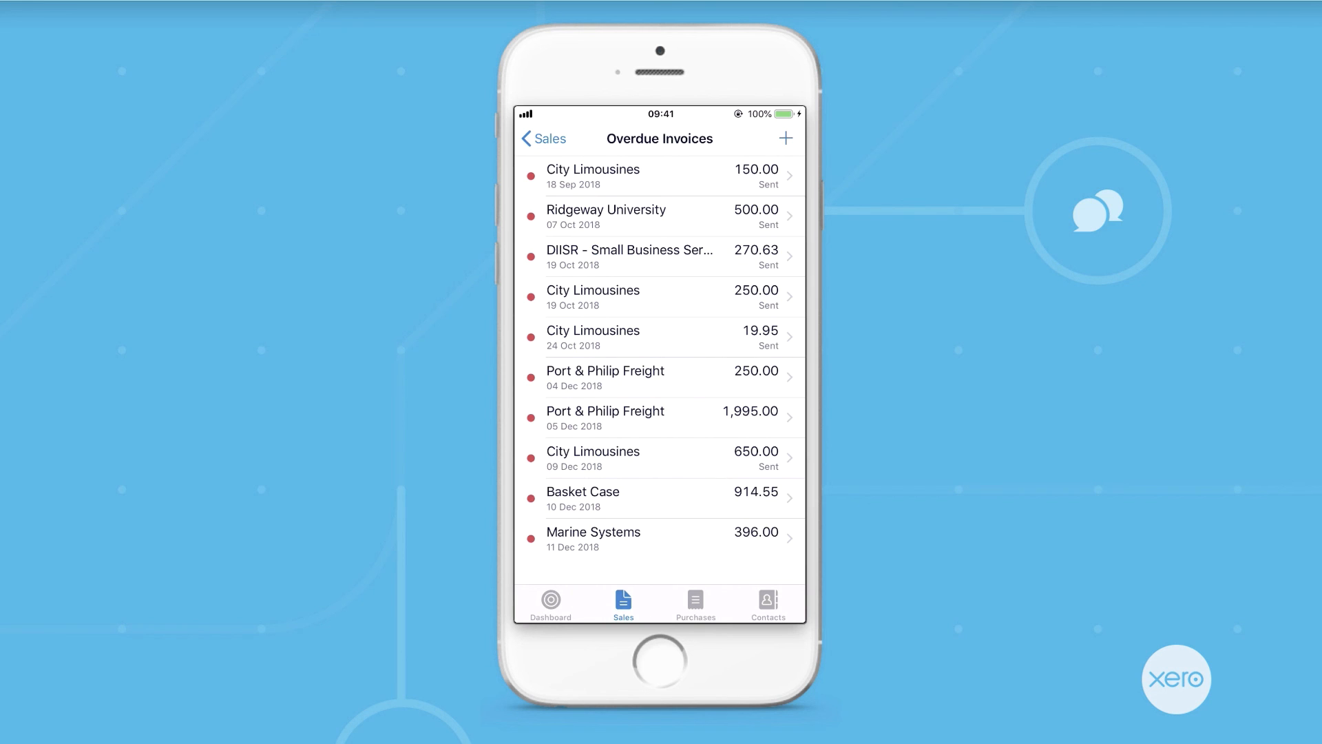
Start a new receipt from the mobile app's Purchases section
left_click(695, 604)
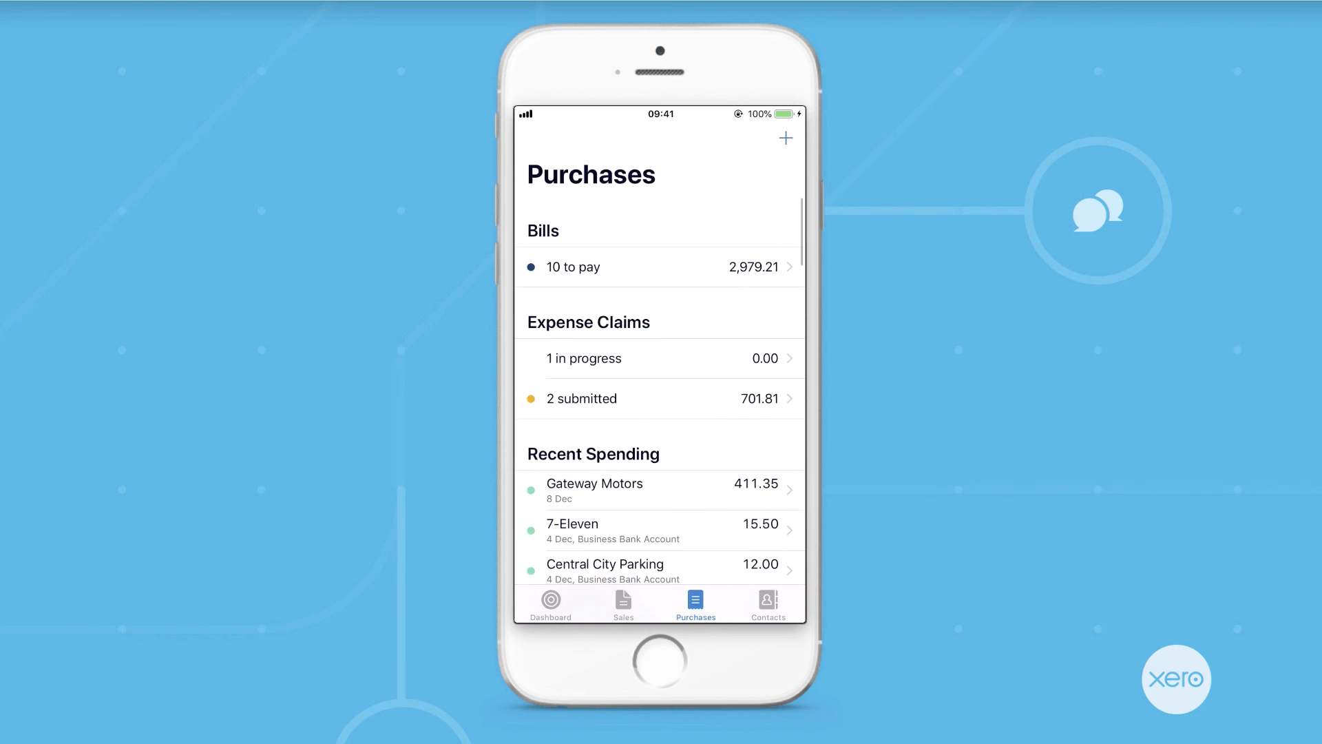
left_click(786, 138)
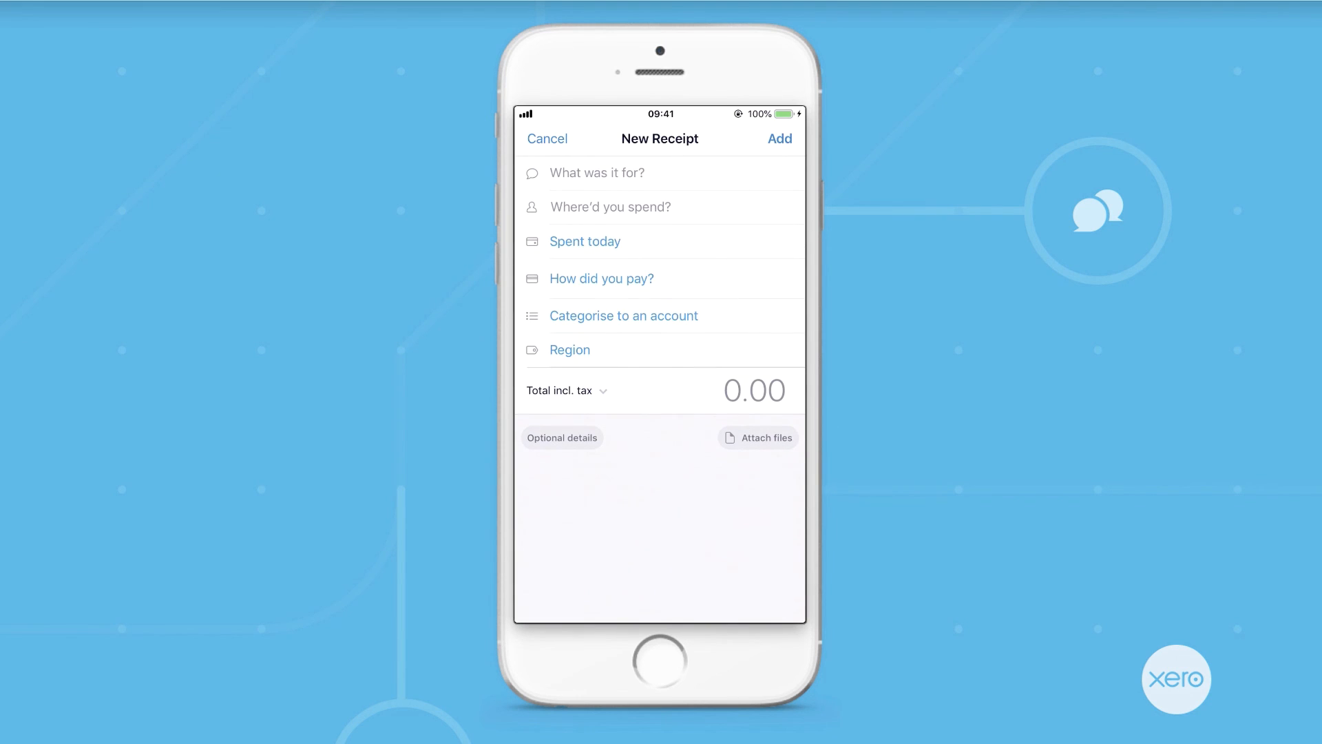